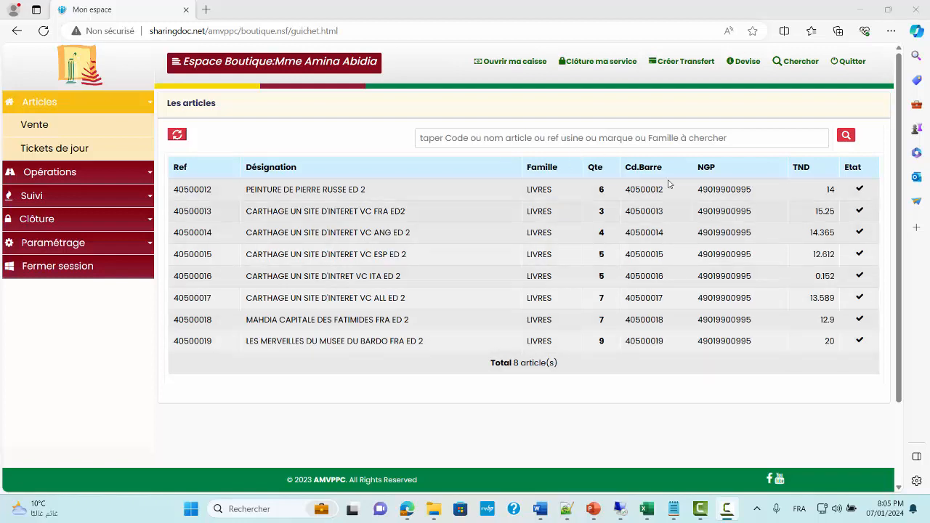
Search the article list for 'bard' and select the Bardo book's reference 40500019.
click(501, 138)
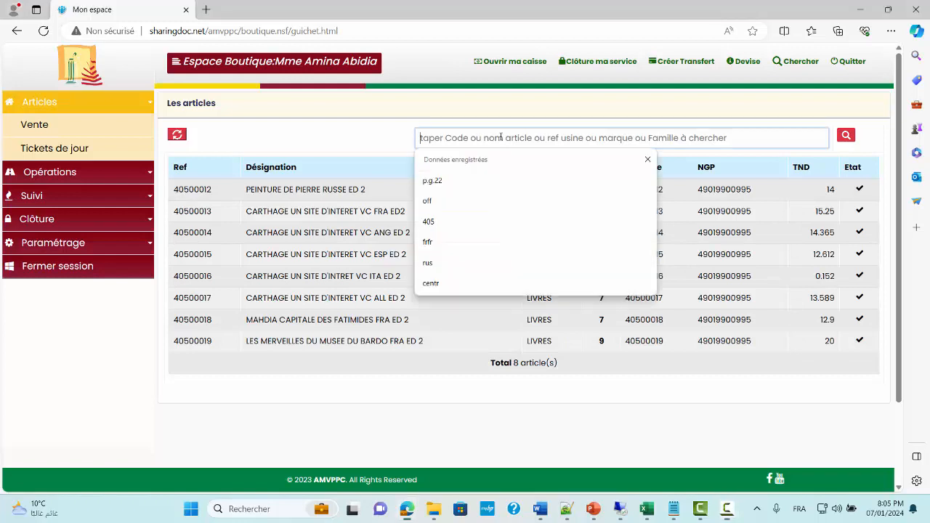
text(bardo)
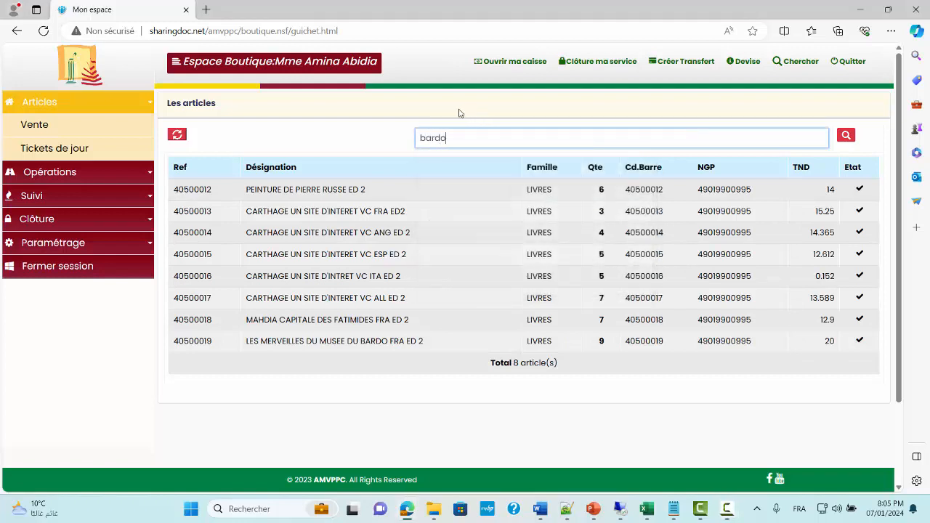
key(Return)
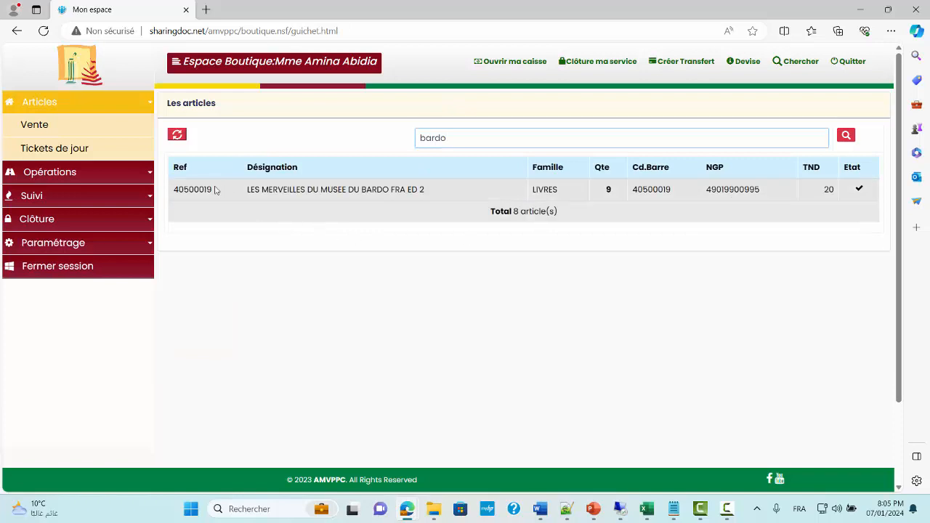
drag(221, 190, 174, 186)
key(ctrl+c)
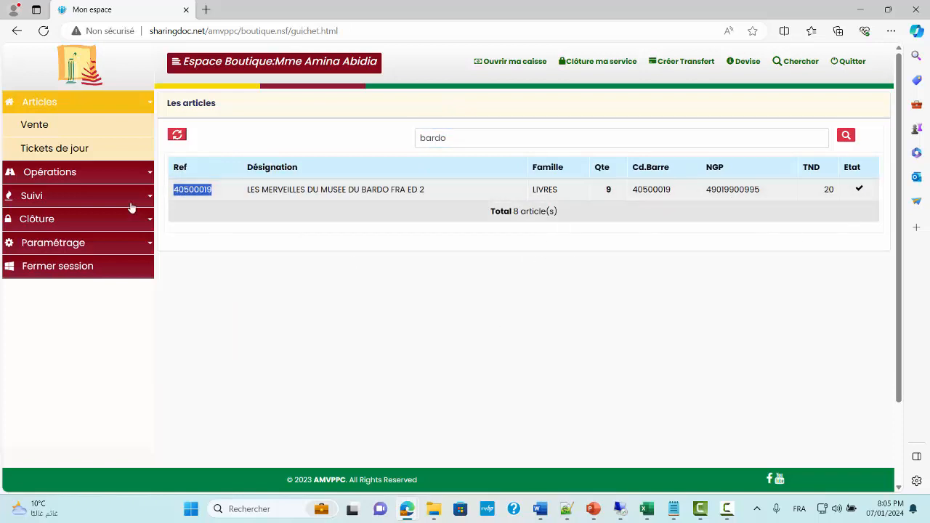
click(64, 125)
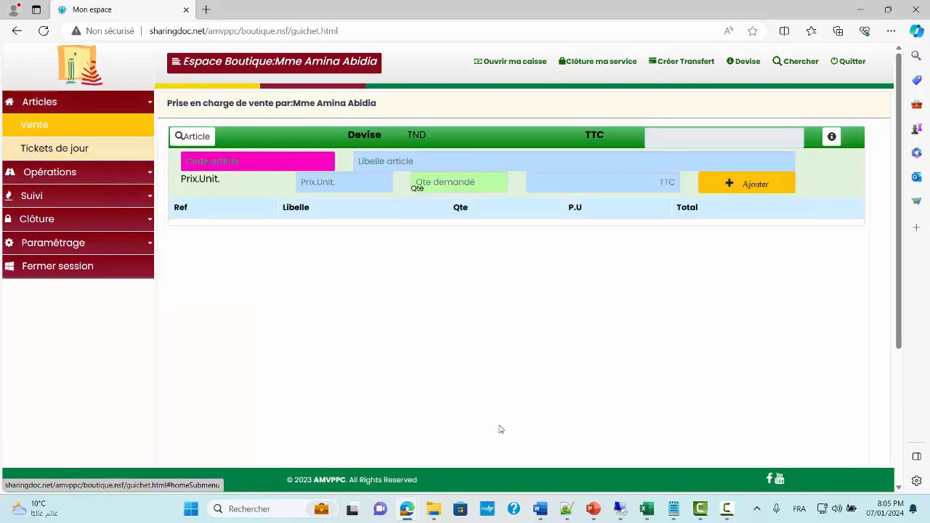
Add article 40500019 to the sale with quantity 2.
click(256, 160)
key(ctrl+v)
key(Return)
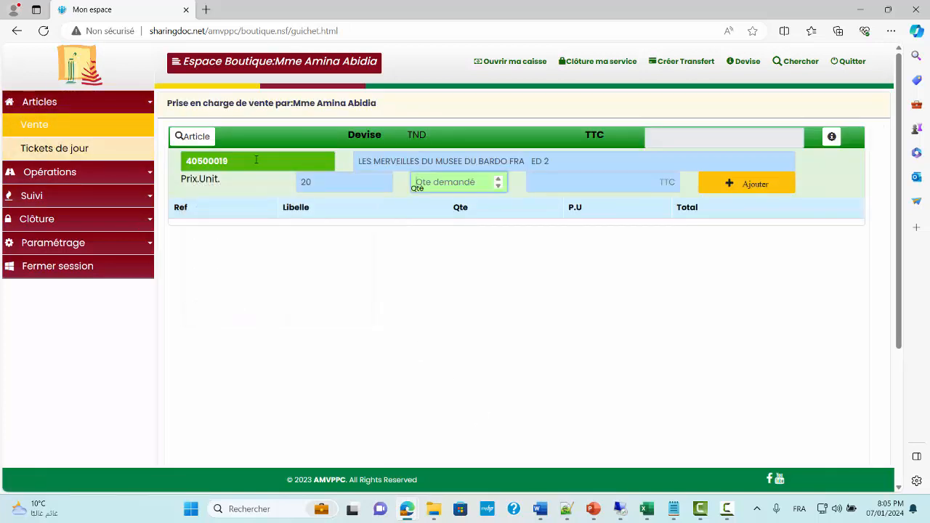
text(2)
key(Return)
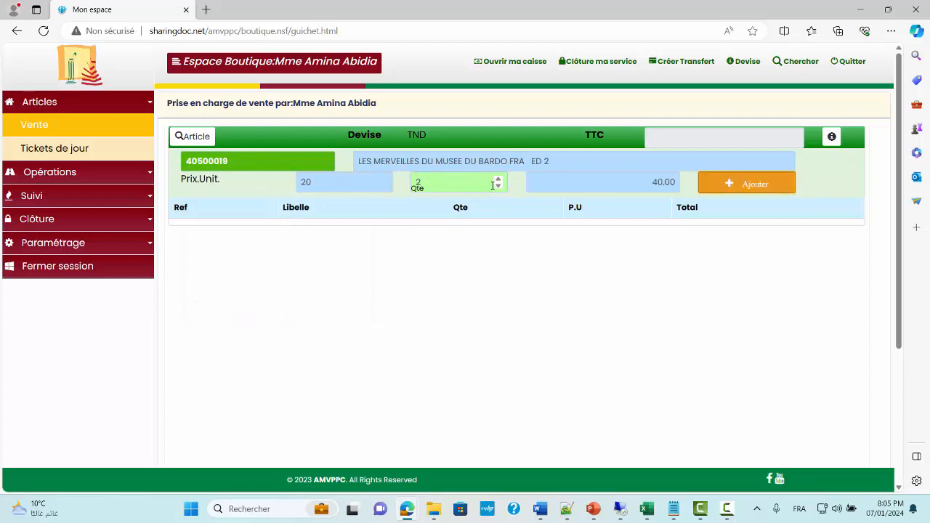
click(743, 183)
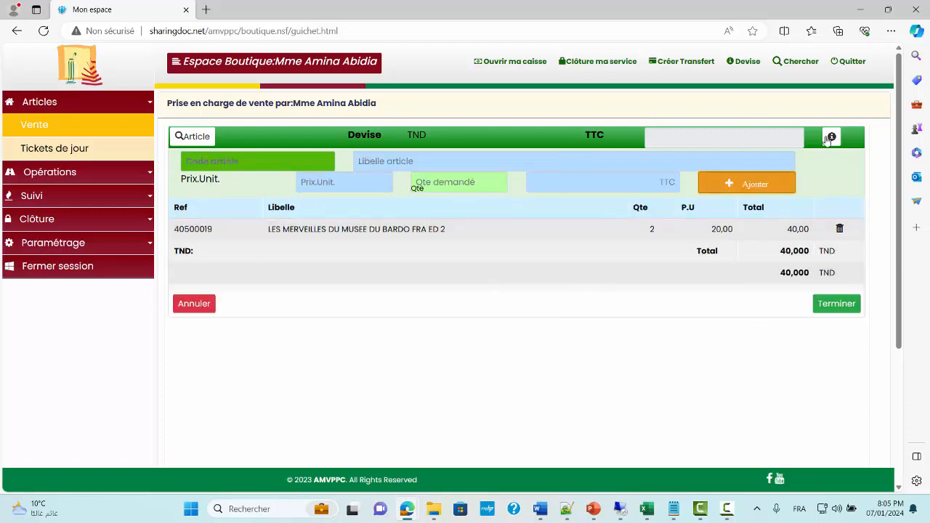
Copy the Spanish Carthage book's reference 40500015 from the article list.
click(64, 107)
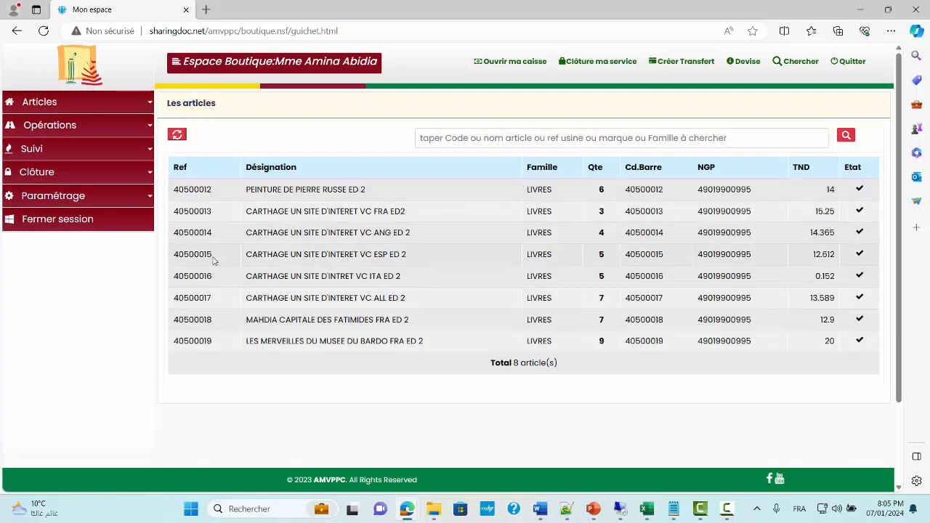
drag(211, 256, 178, 255)
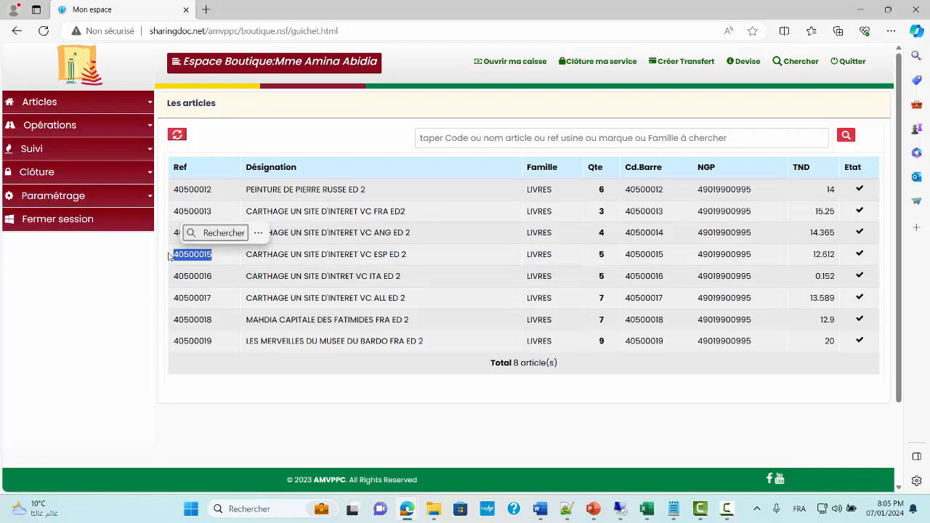
click(78, 101)
click(50, 132)
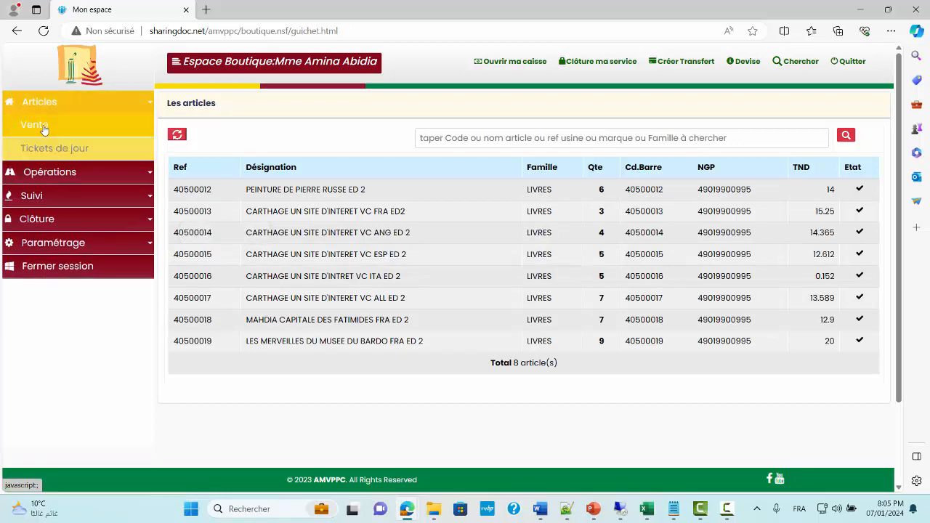
Add one copy of article 40500015 at 12.61 TND to the sale.
click(252, 161)
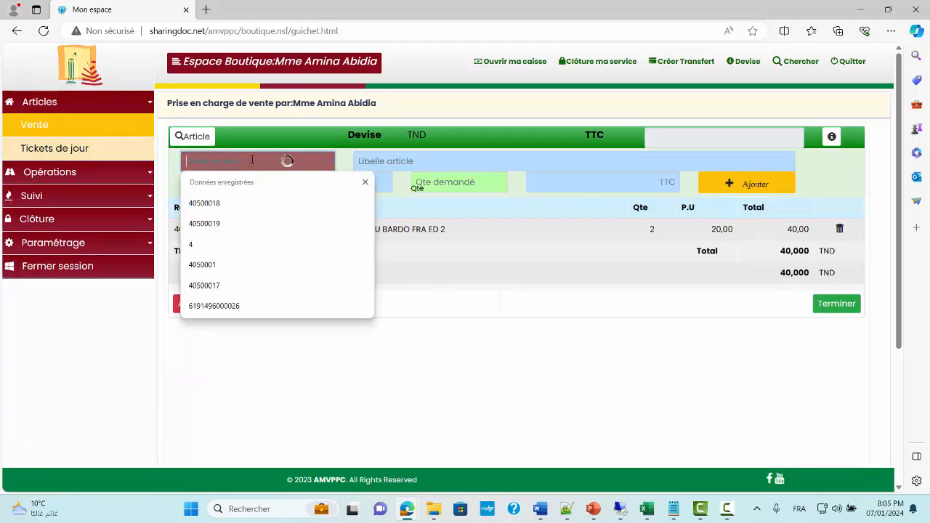
text(40500015)
key(Return)
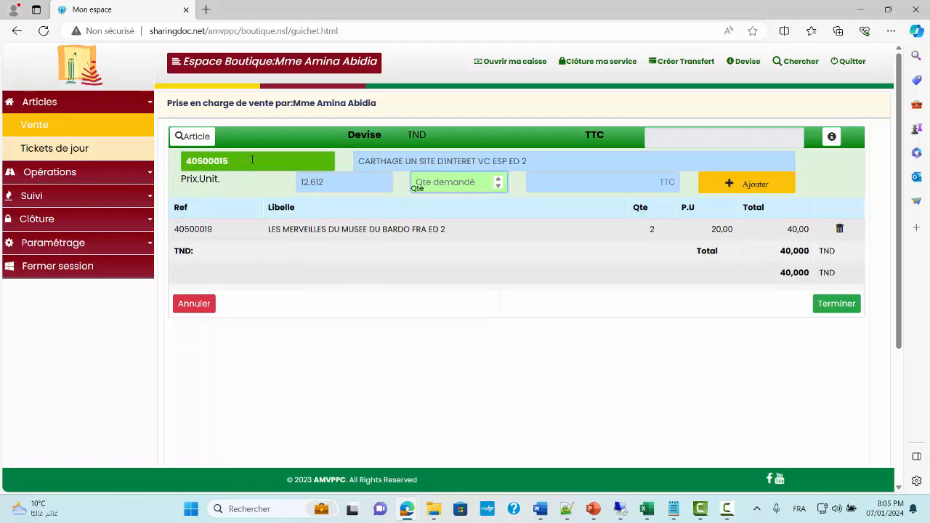
text(1)
key(Tab)
key(Return)
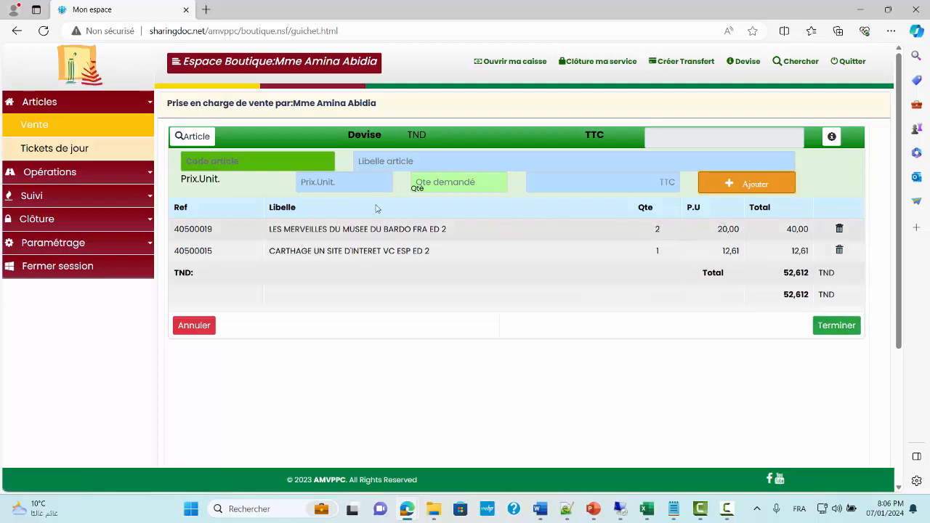
double_click(194, 229)
key(ctrl+c)
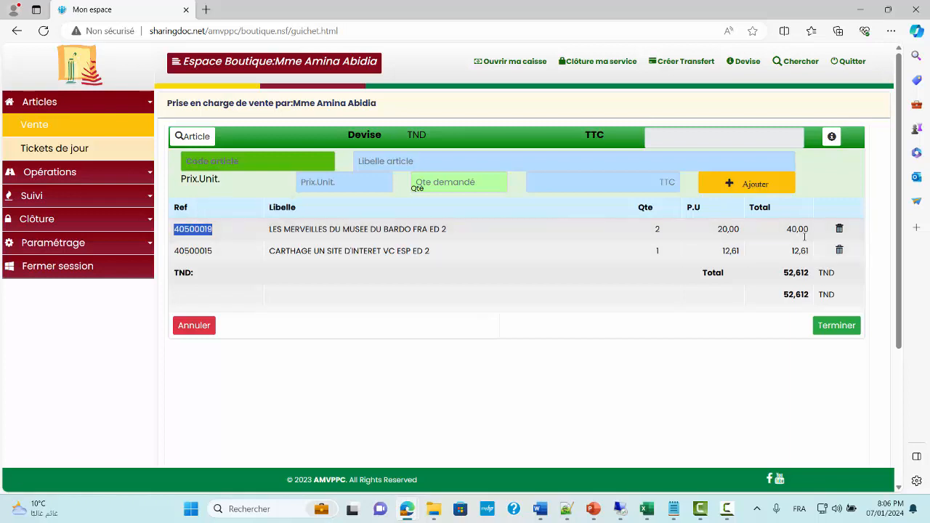
Replace the Bardo line with a single copy of 40500019, then finish the sale.
click(840, 229)
key(Return)
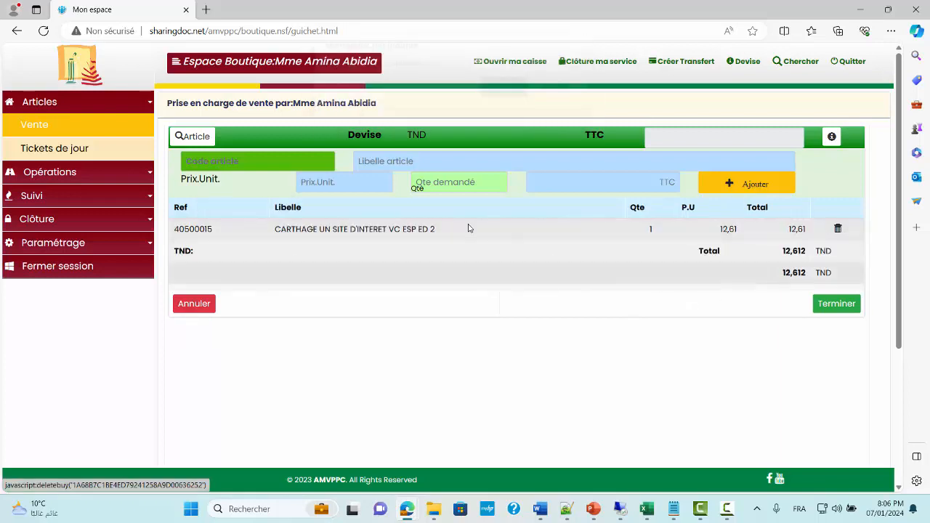
click(270, 153)
key(ctrl+v)
key(Return)
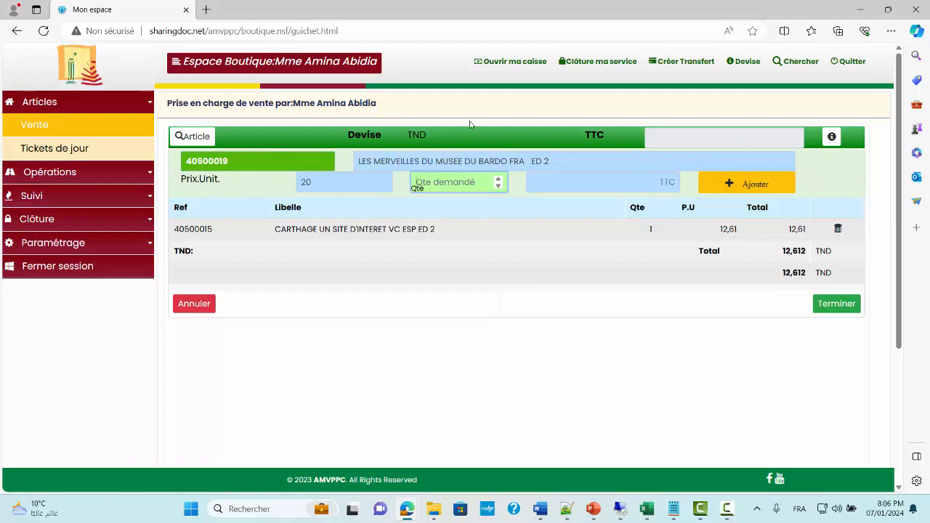
text(1)
key(Return)
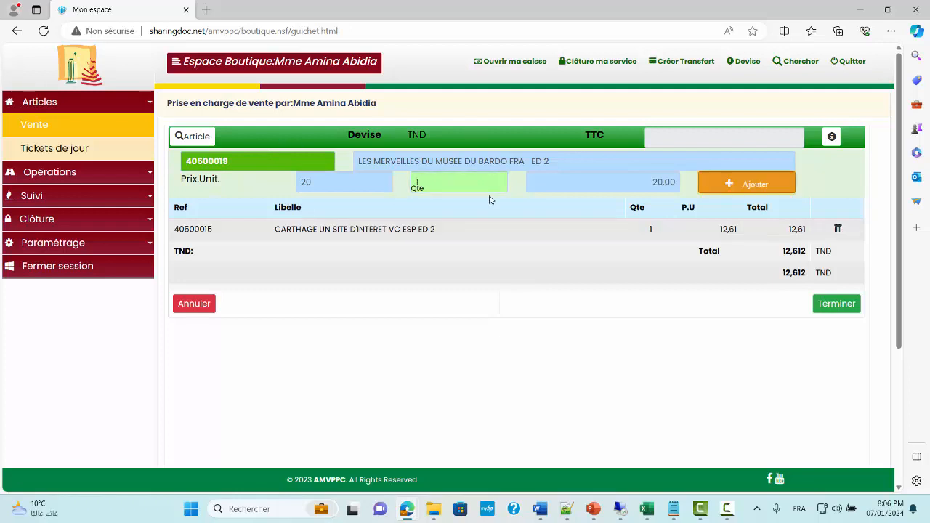
key(Return)
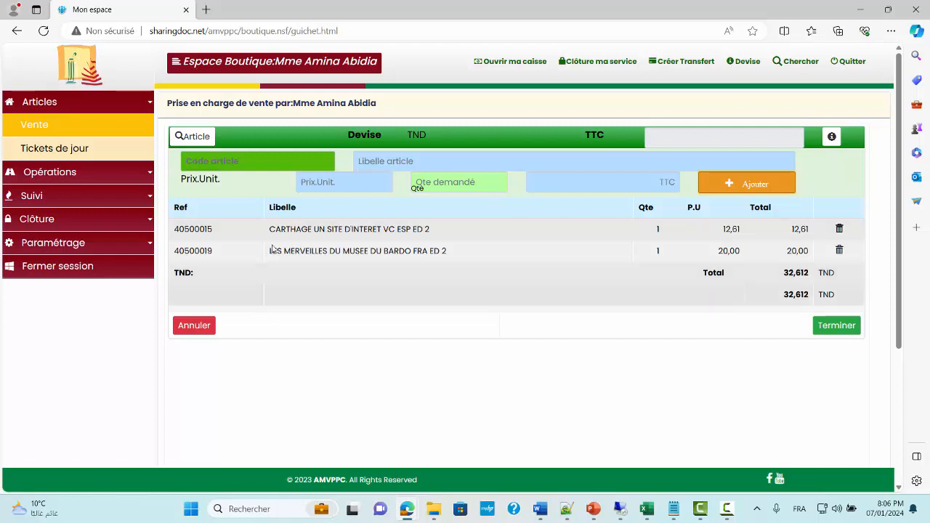
click(831, 324)
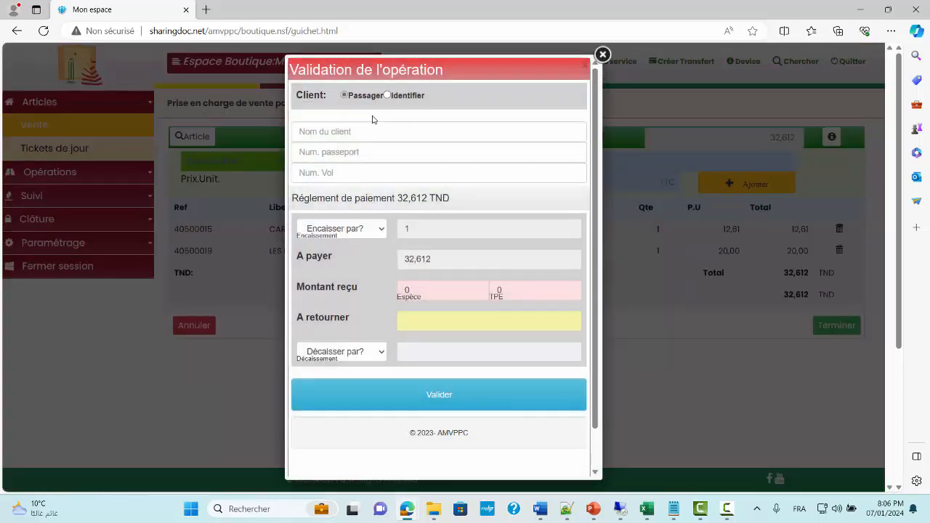
Mark the customer as identified and enter the customer's name.
click(388, 96)
click(378, 130)
text(MAHDIA CAPITALE DES FATIMIDES FRA ED 2 0.50)
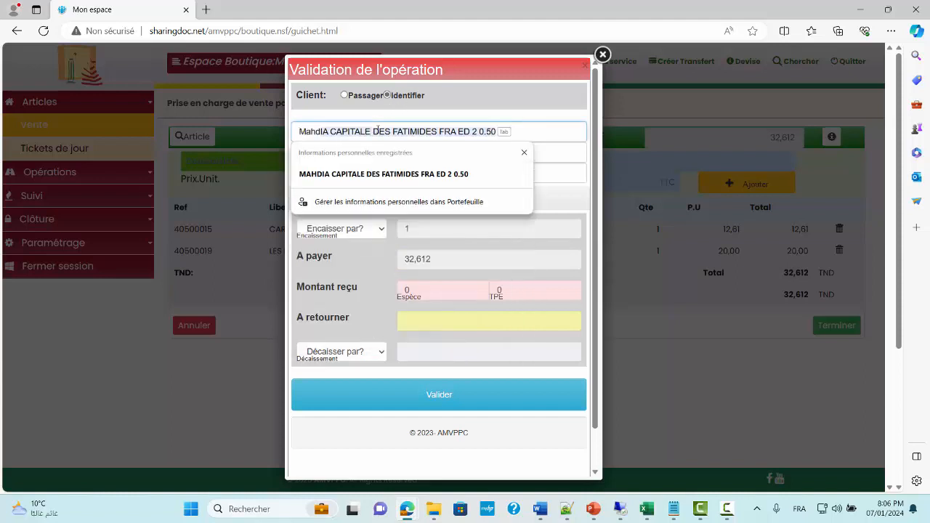
key(Tab)
triple_click(378, 130)
text(Mahd)
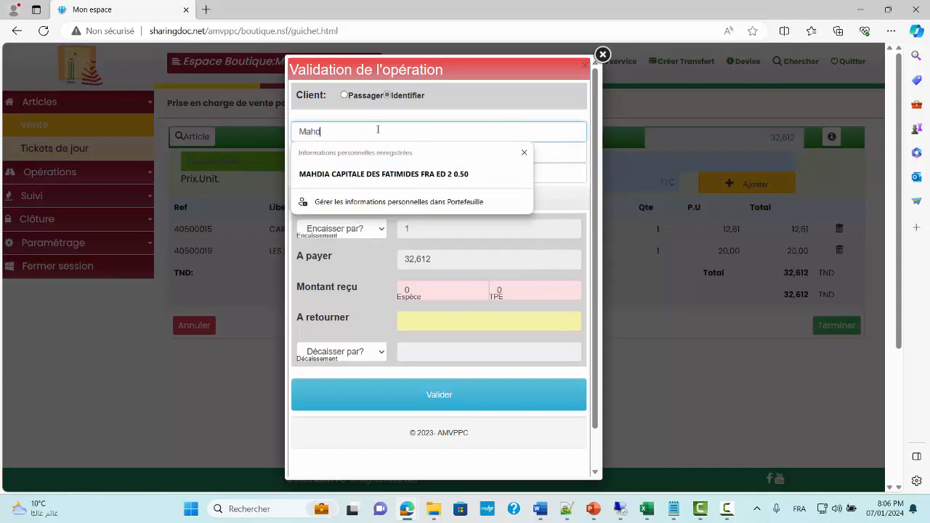
key(Down)
text(i)
key(Tab)
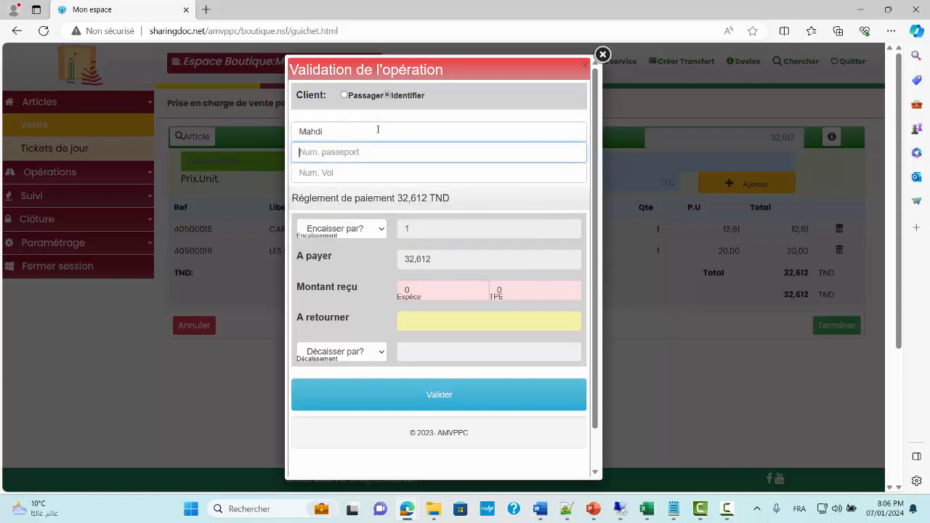
key(Tab)
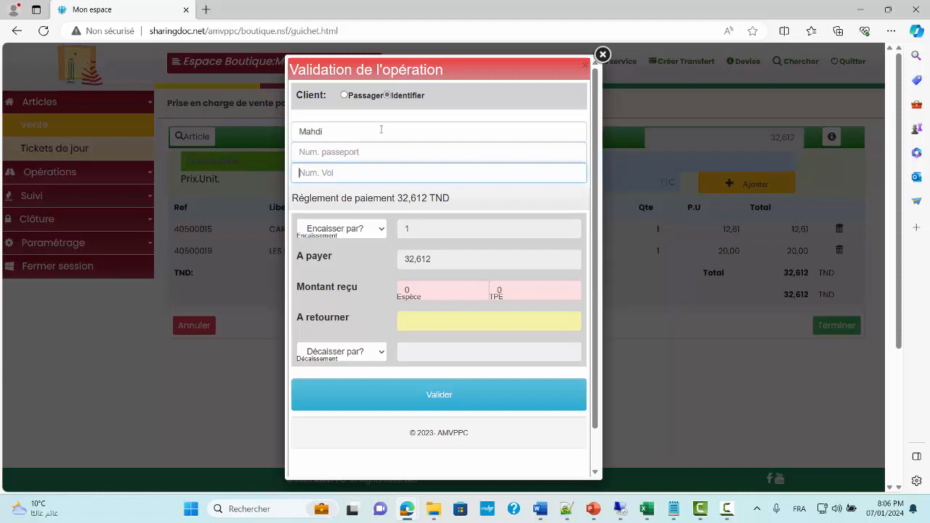
Set both the payment currency and the change currency to TND.
click(370, 234)
click(335, 246)
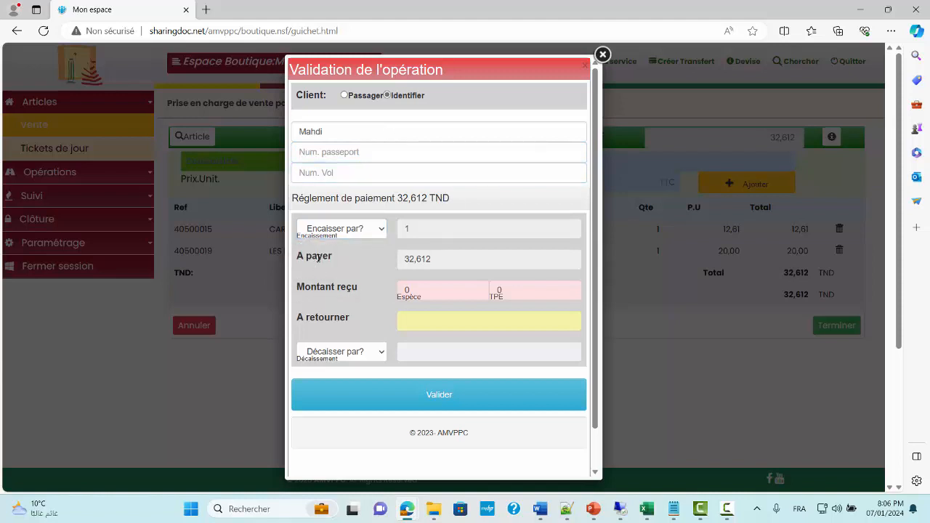
click(344, 230)
click(332, 258)
click(336, 352)
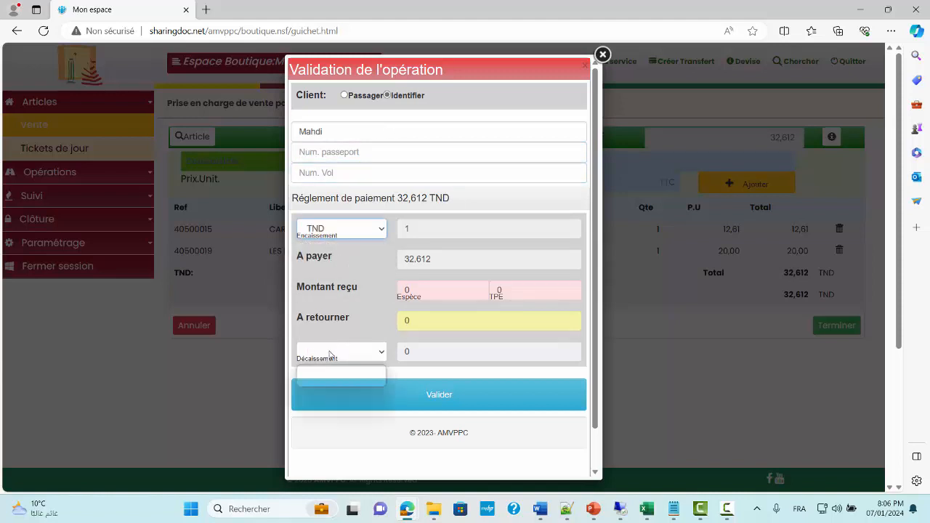
click(325, 383)
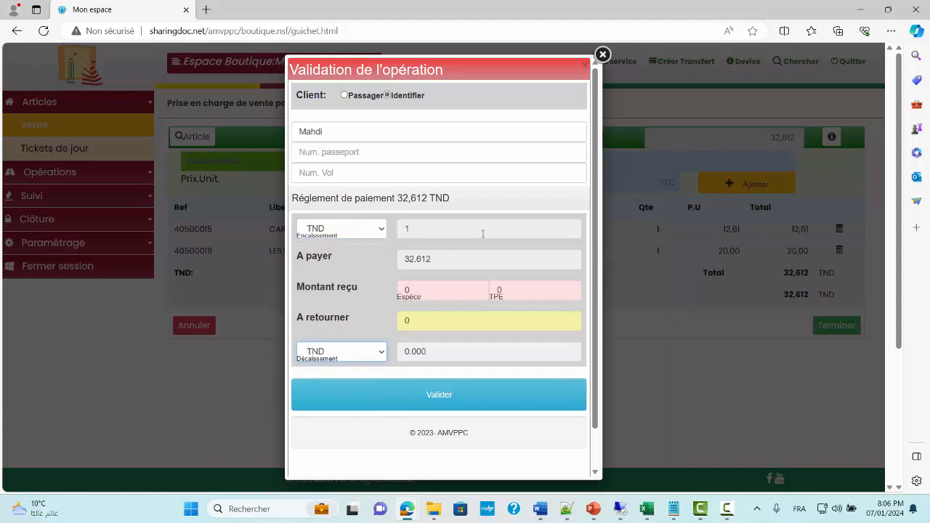
Enter 10 TND in cash and 25 TND by card.
click(413, 287)
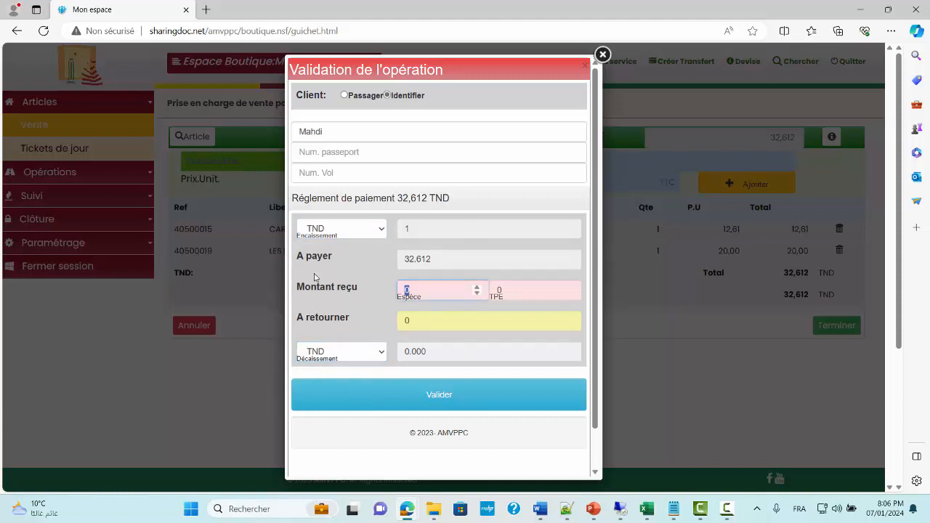
text(10)
key(Tab)
key(Return)
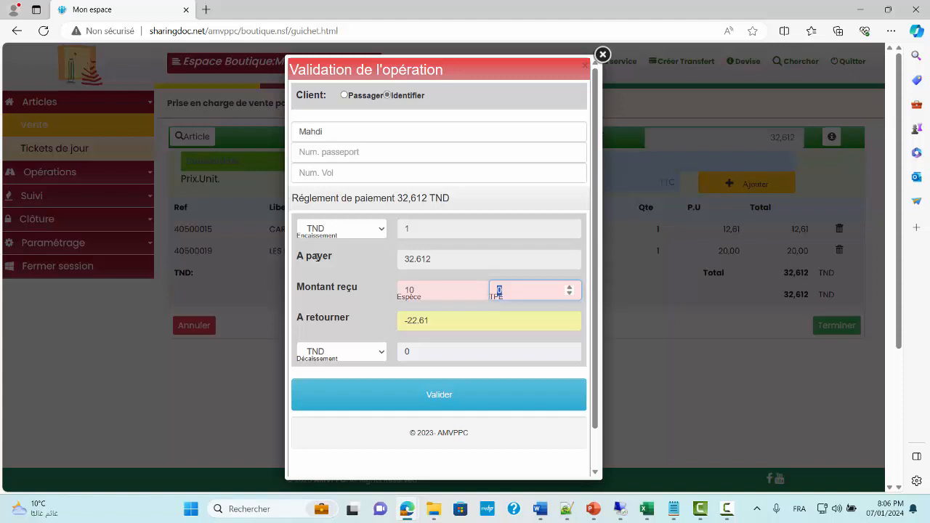
text(25)
key(Tab)
key(Return)
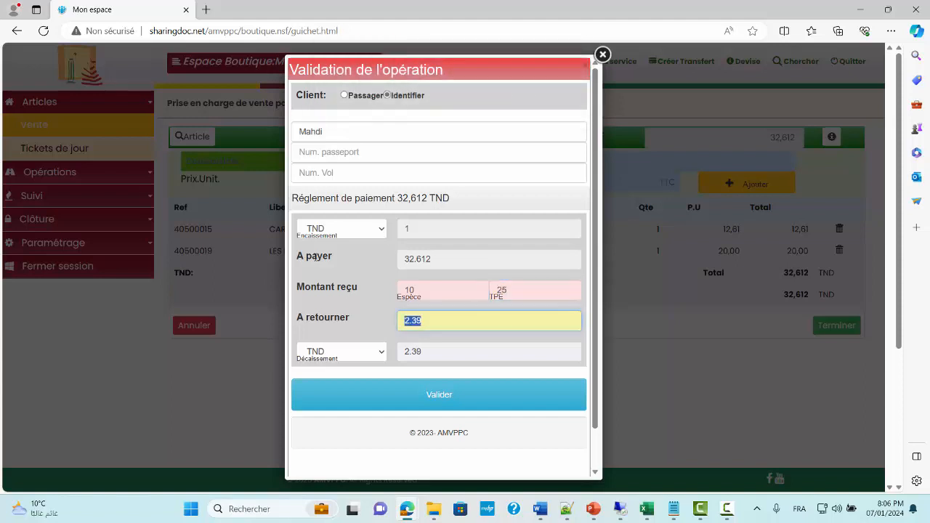
Validate the payment with 2.000 TND change returned and 0.390 kept as bonus.
click(455, 398)
drag(489, 111, 538, 117)
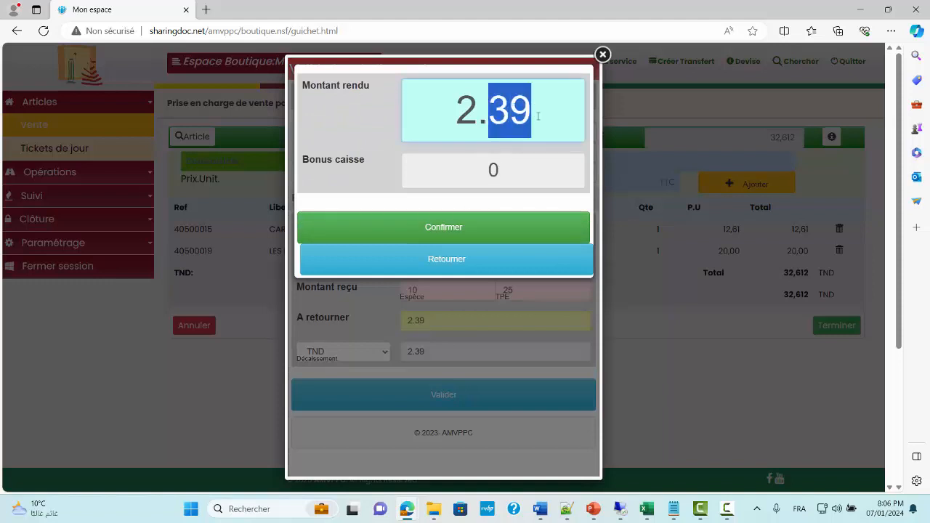
text(0)
key(Tab)
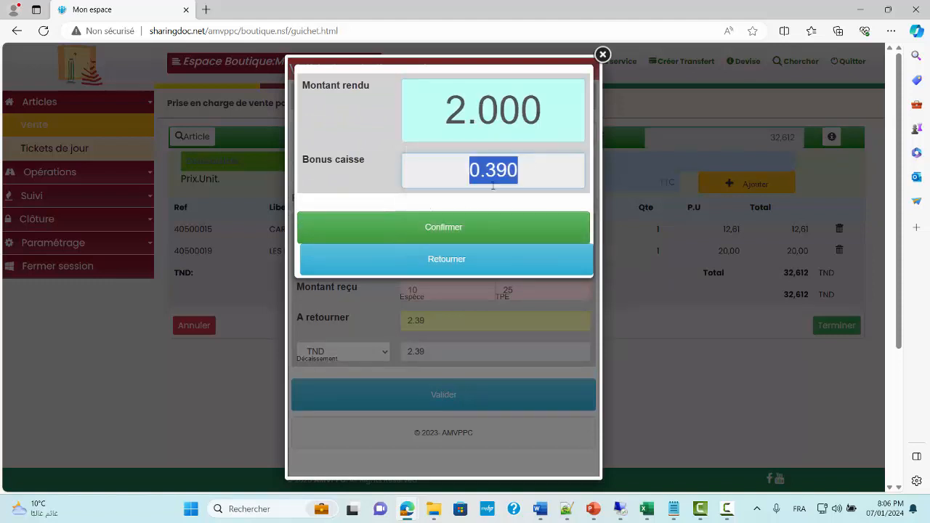
click(466, 224)
key(Return)
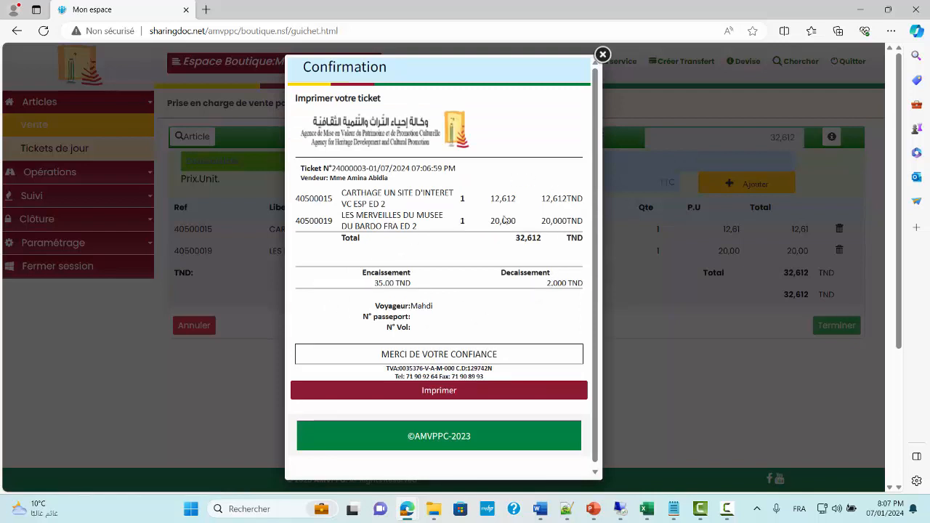
Print the sale ticket on the ECOSYS printer.
click(455, 395)
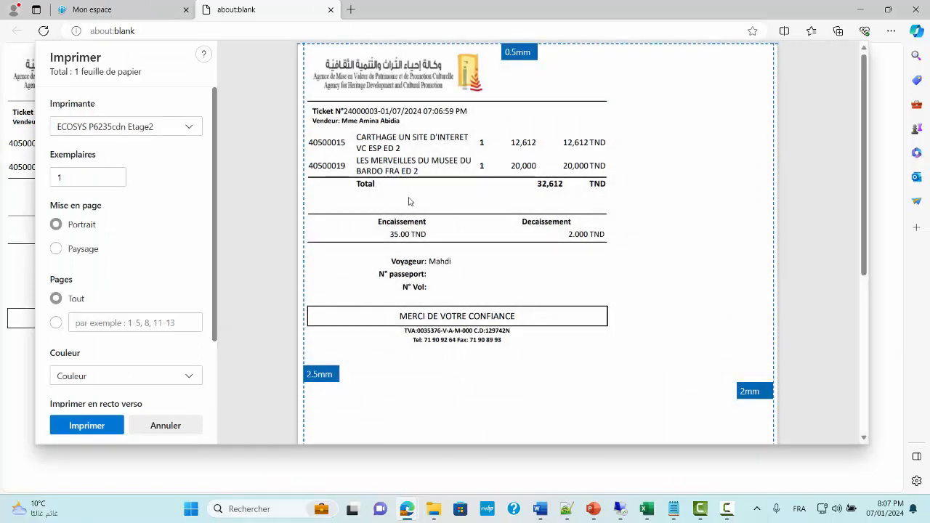
click(163, 127)
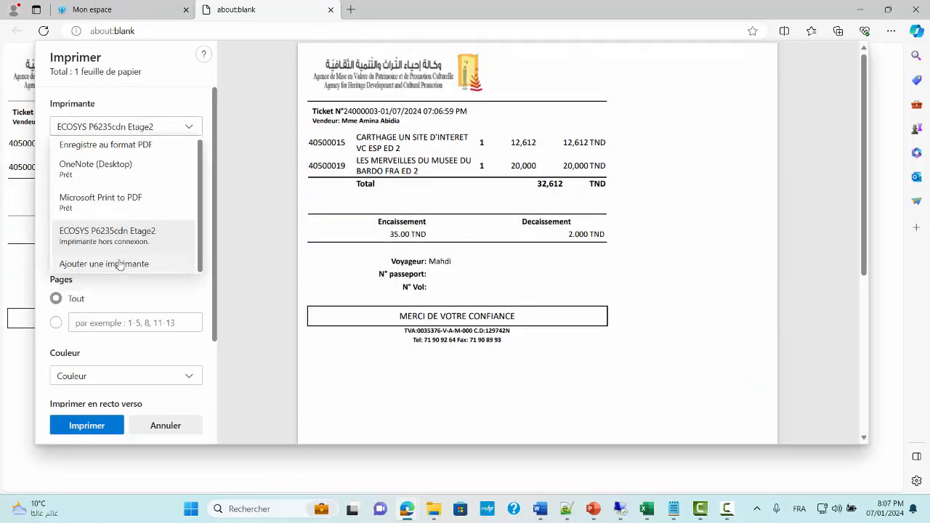
click(585, 111)
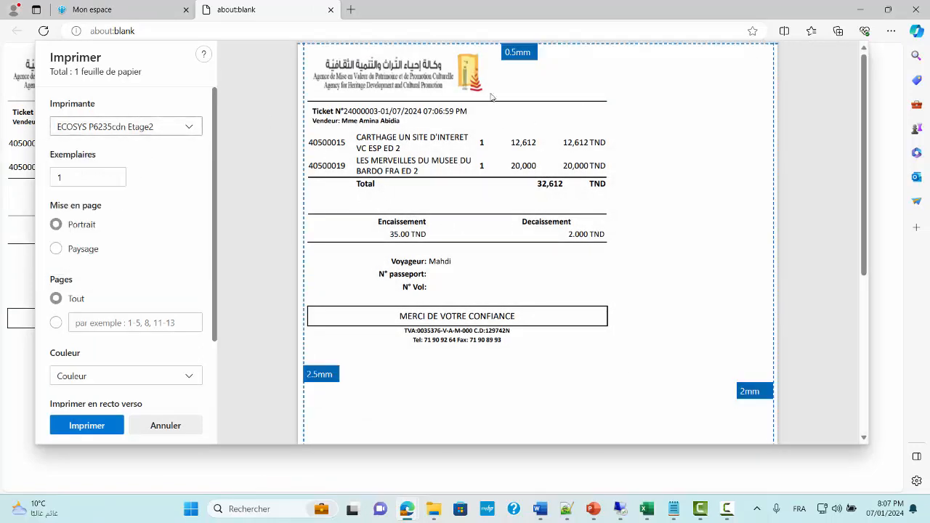
click(331, 9)
click(604, 53)
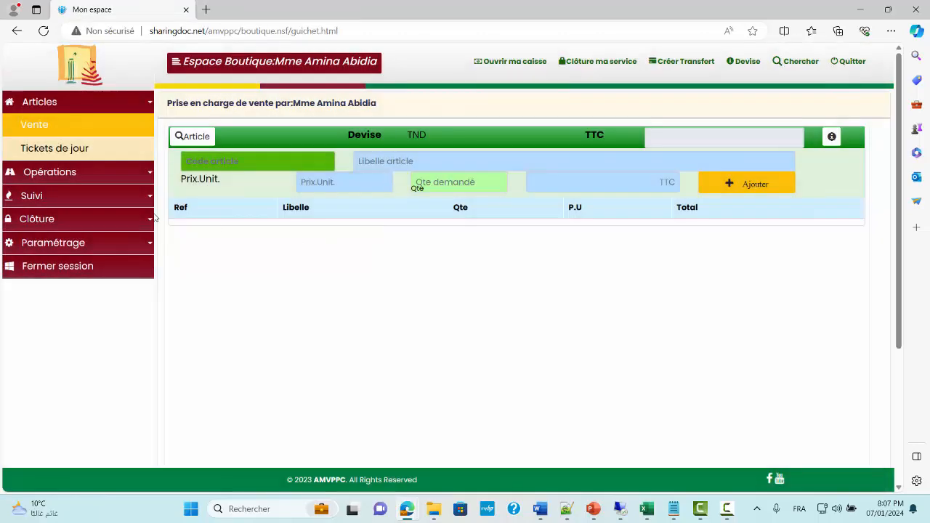
click(58, 148)
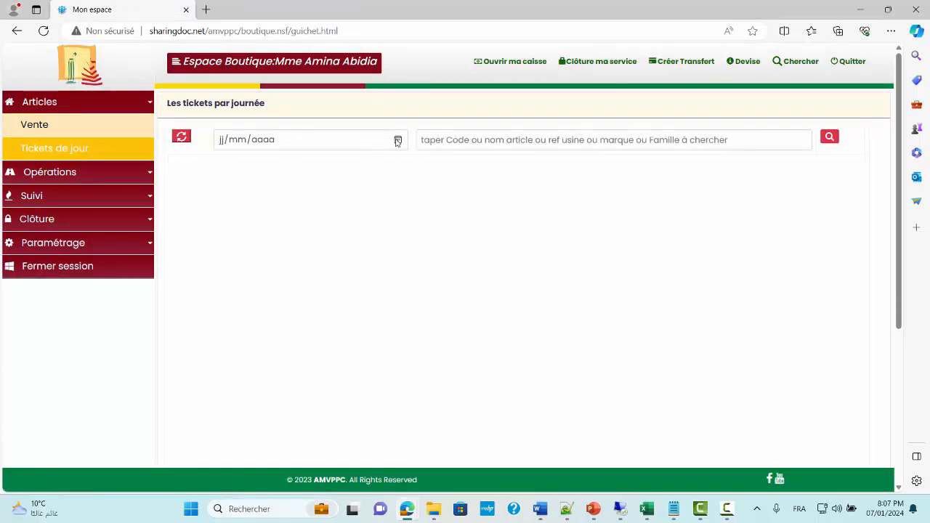
click(397, 140)
click(330, 204)
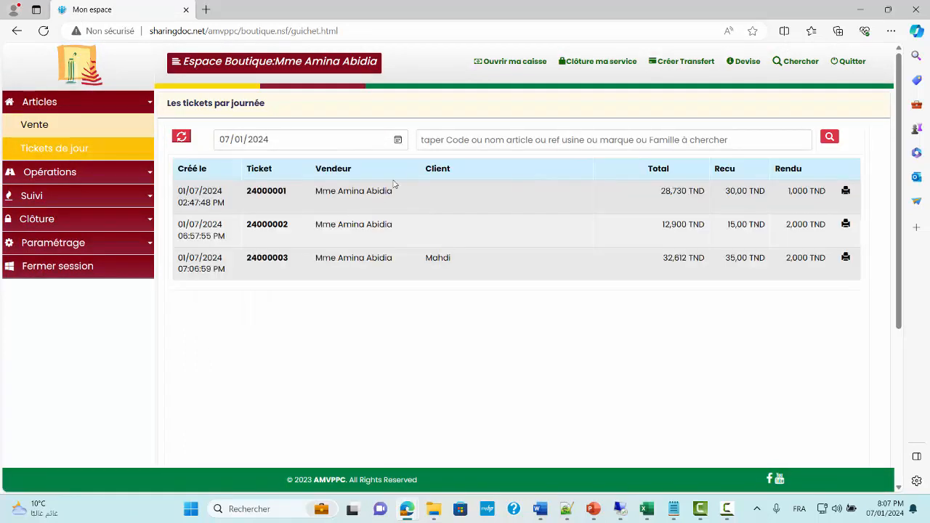
click(845, 257)
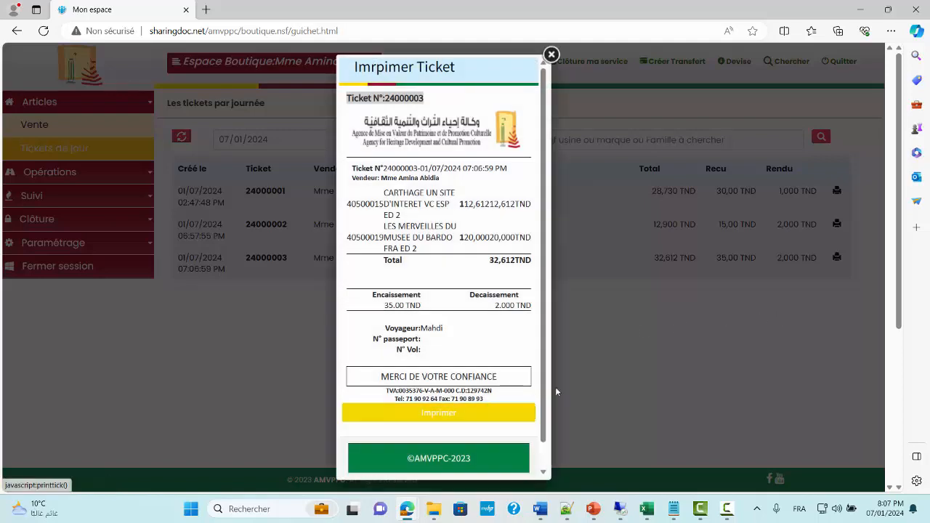
click(742, 332)
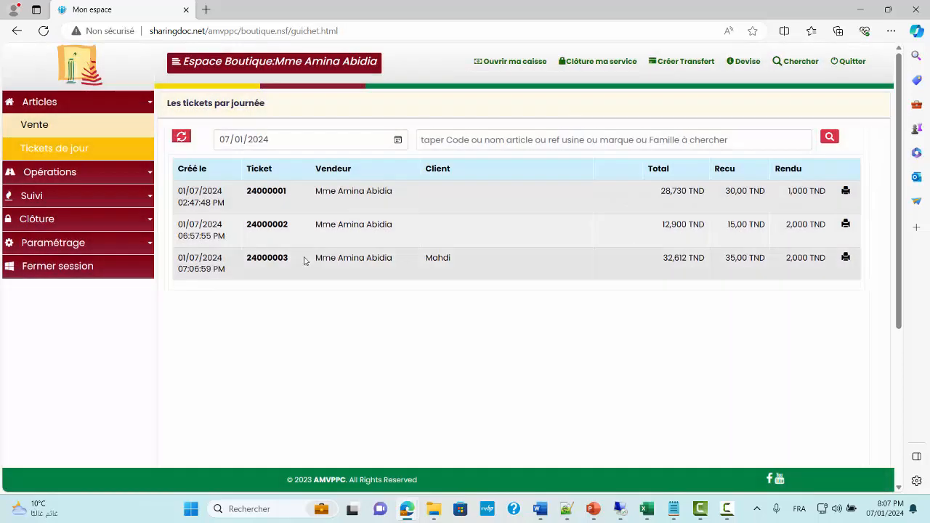
drag(295, 261, 247, 259)
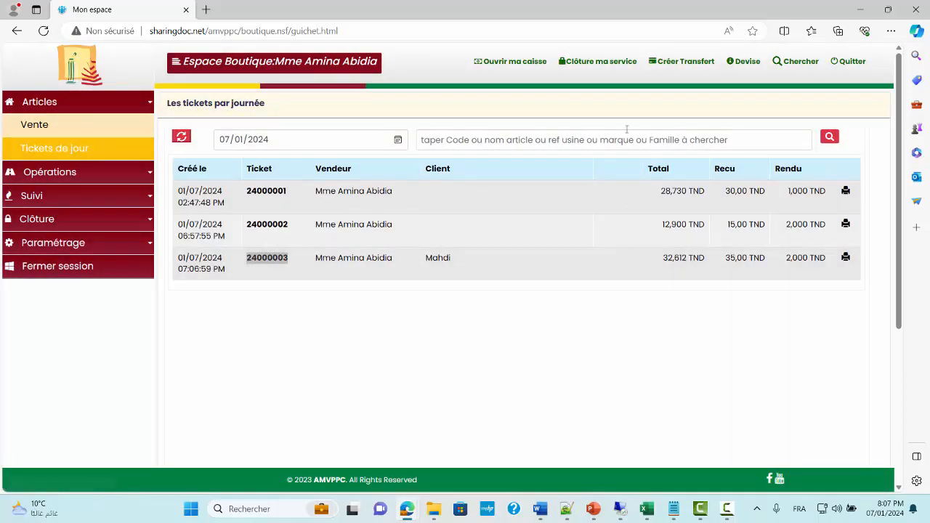
click(32, 124)
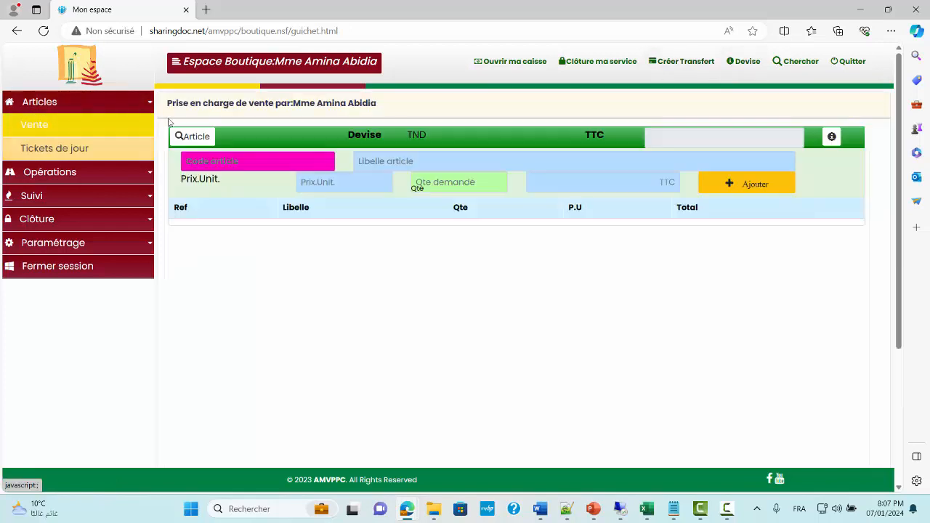
click(786, 64)
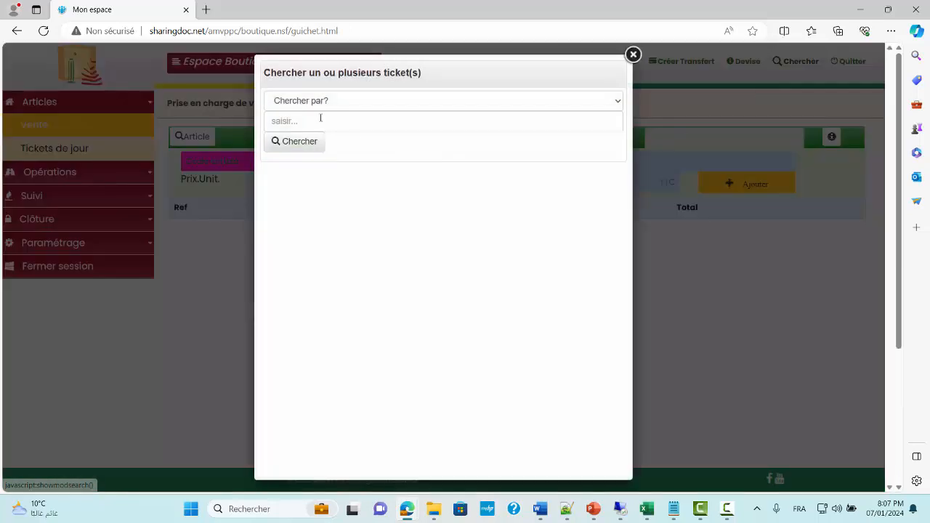
click(314, 107)
click(300, 129)
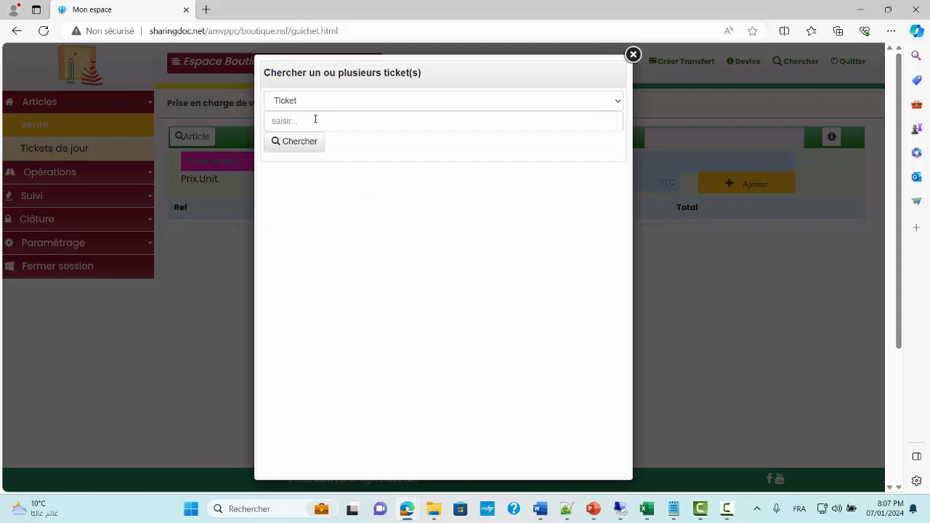
click(315, 119)
text(24000003)
click(297, 141)
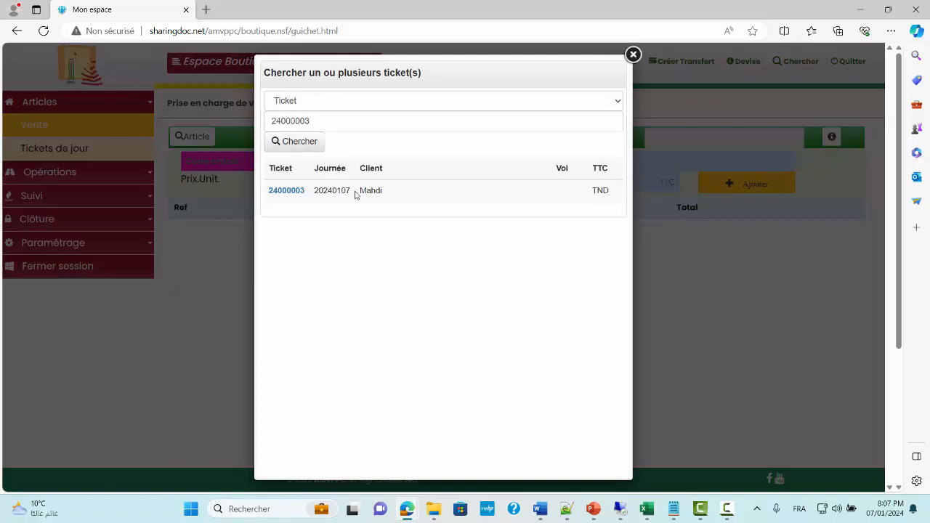
click(341, 102)
click(309, 149)
double_click(327, 118)
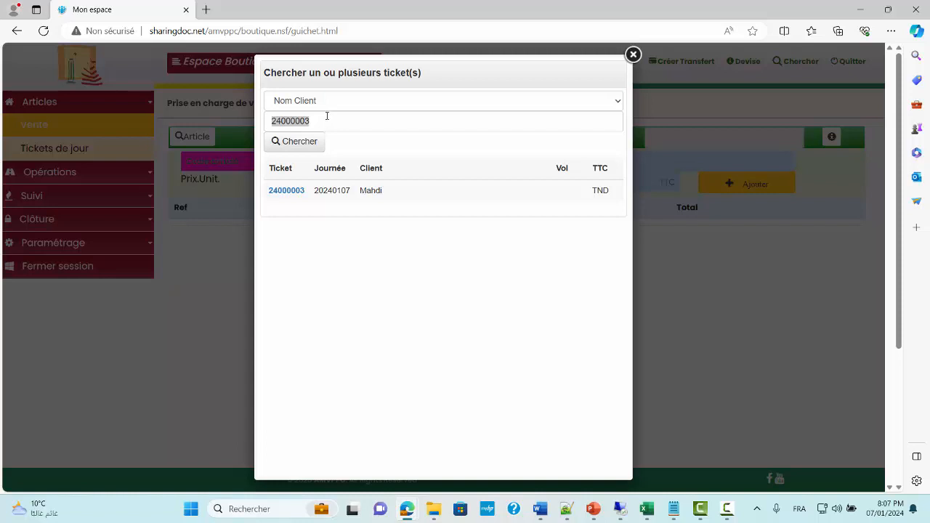
click(327, 117)
double_click(327, 118)
key(ctrl+c)
key(BackSpace)
click(818, 271)
click(796, 61)
click(327, 100)
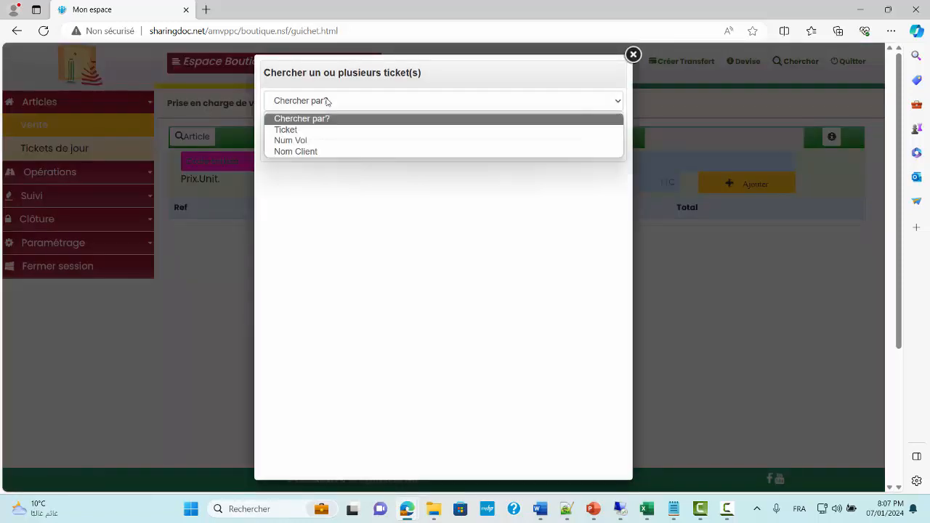
click(301, 151)
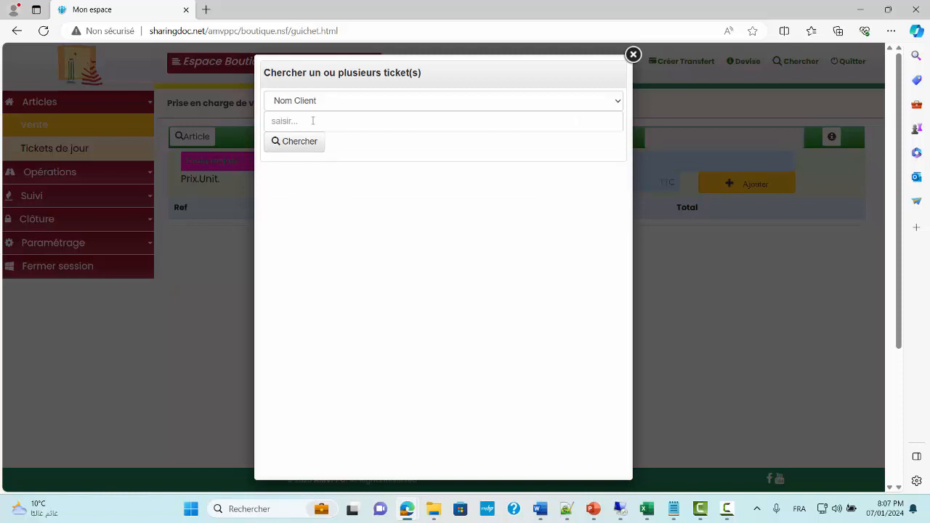
click(307, 142)
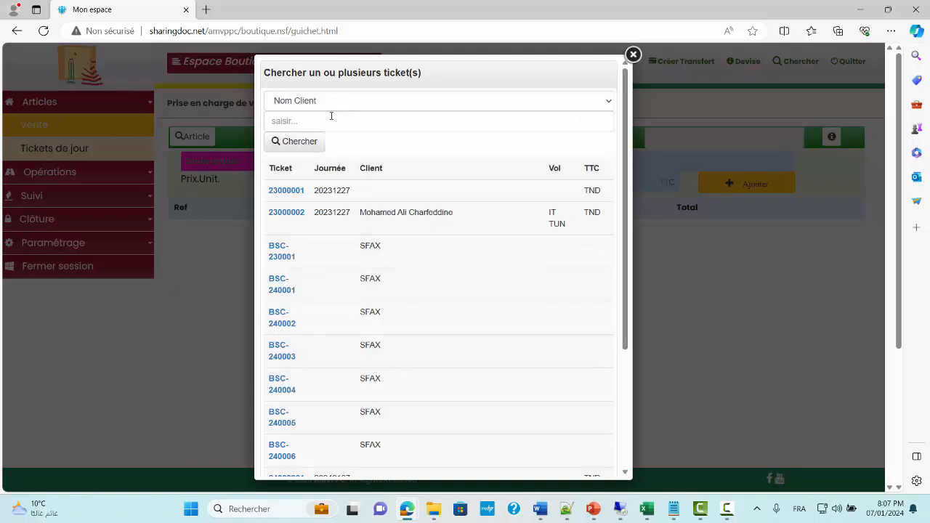
click(632, 55)
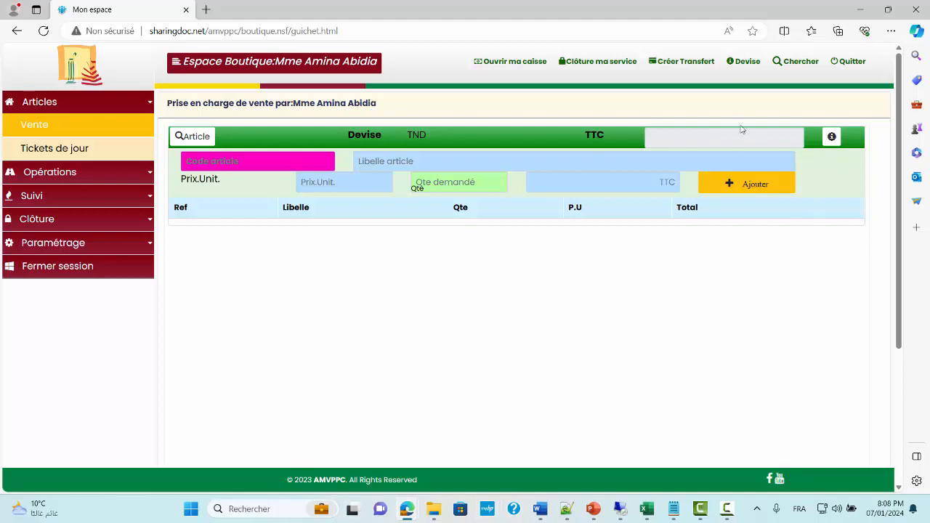
click(792, 62)
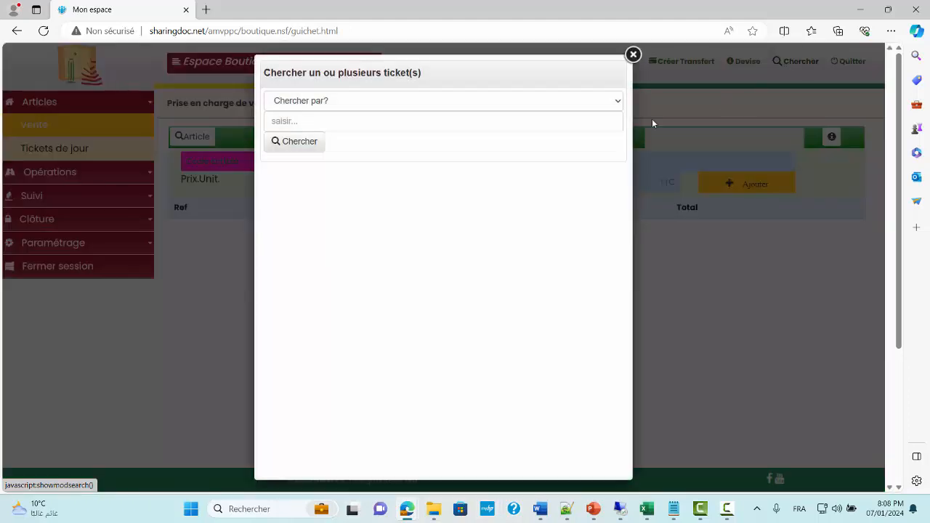
click(419, 110)
click(369, 130)
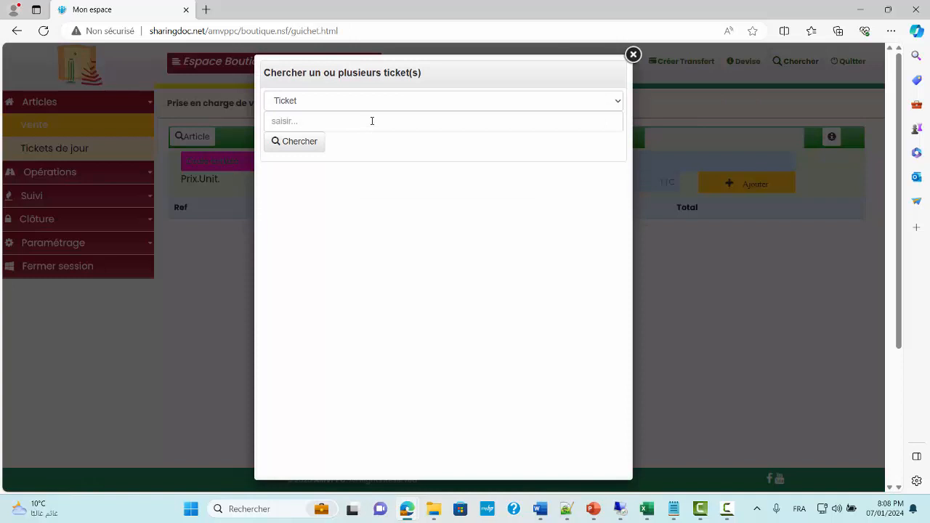
click(373, 120)
key(ctrl+v)
click(314, 142)
drag(320, 121, 281, 120)
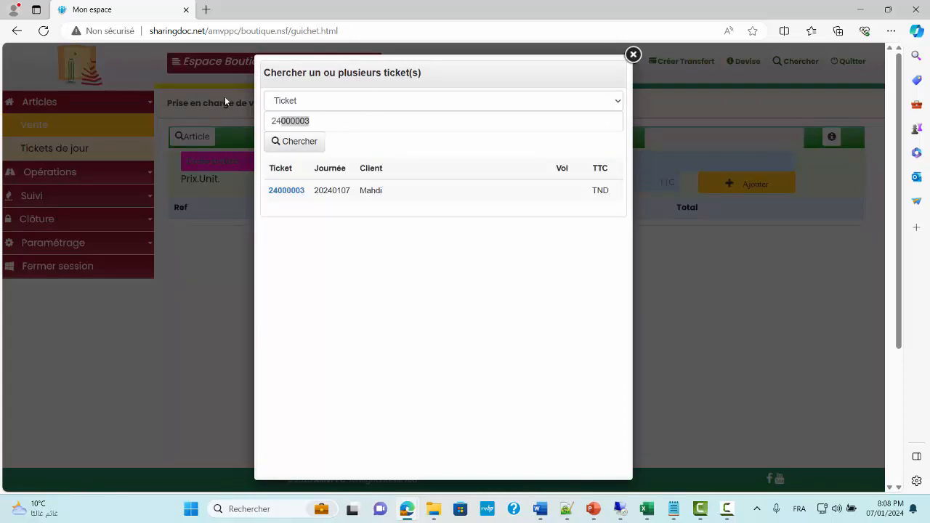
drag(225, 96, 207, 95)
double_click(369, 191)
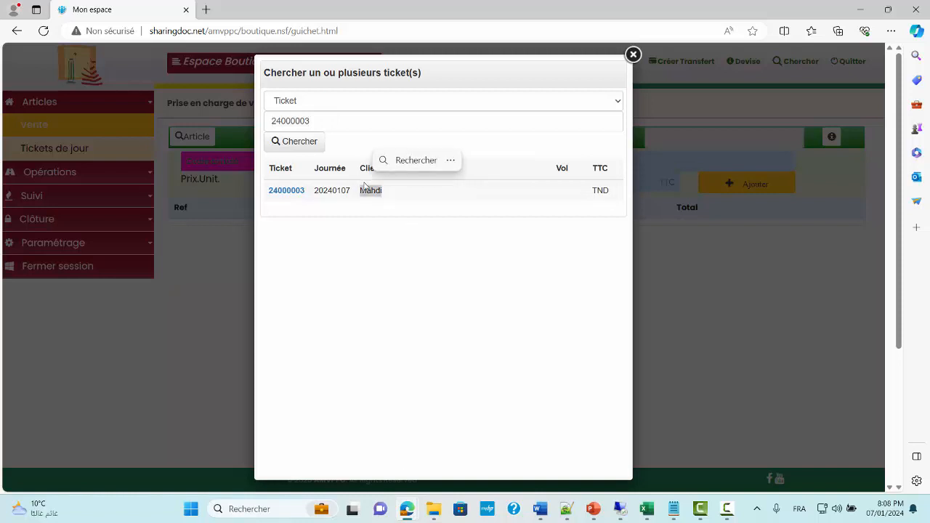
text(Mahdi)
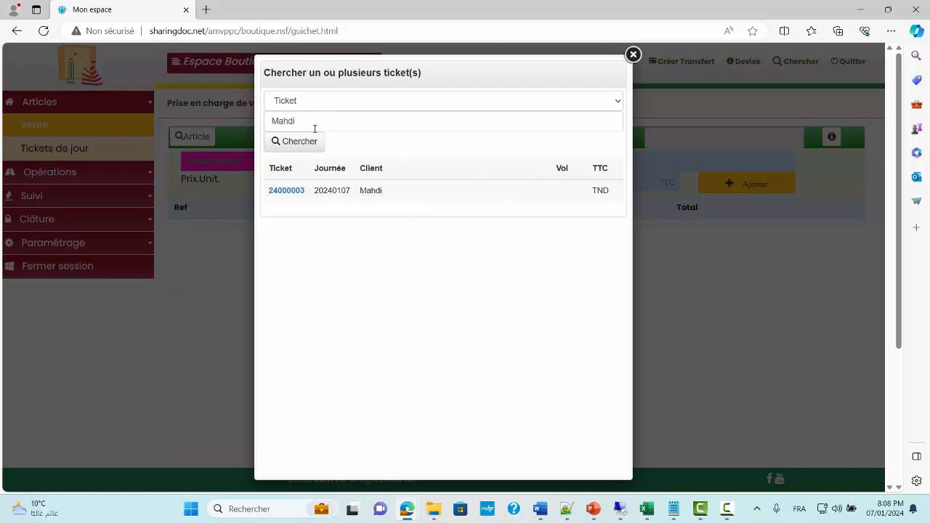
click(300, 142)
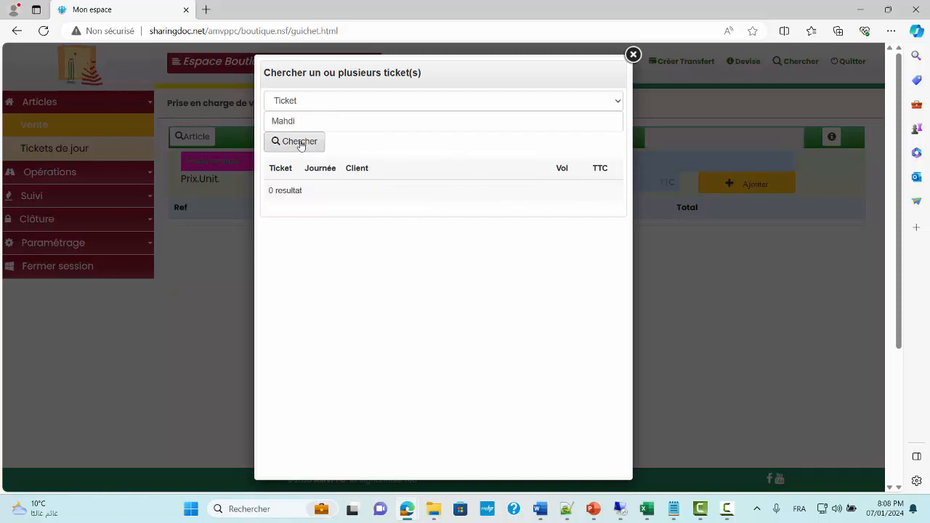
click(309, 101)
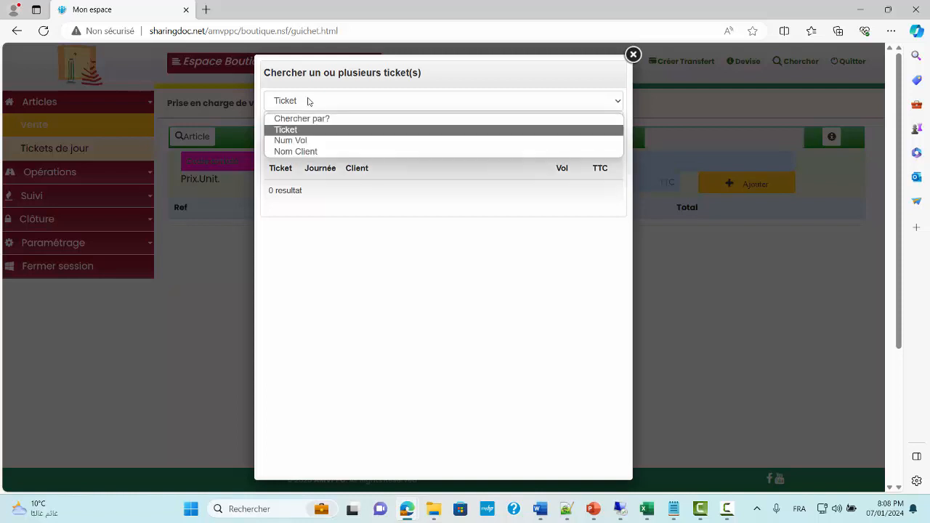
click(294, 151)
click(298, 143)
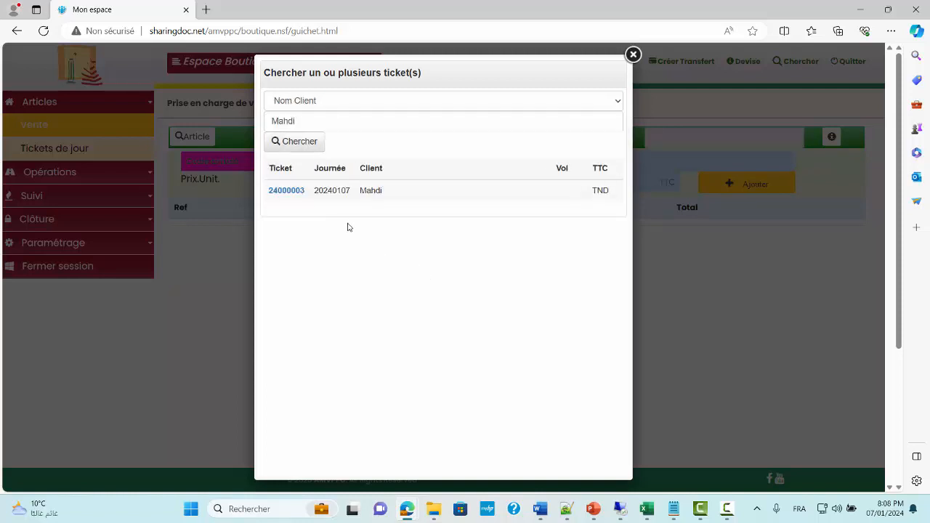
click(290, 191)
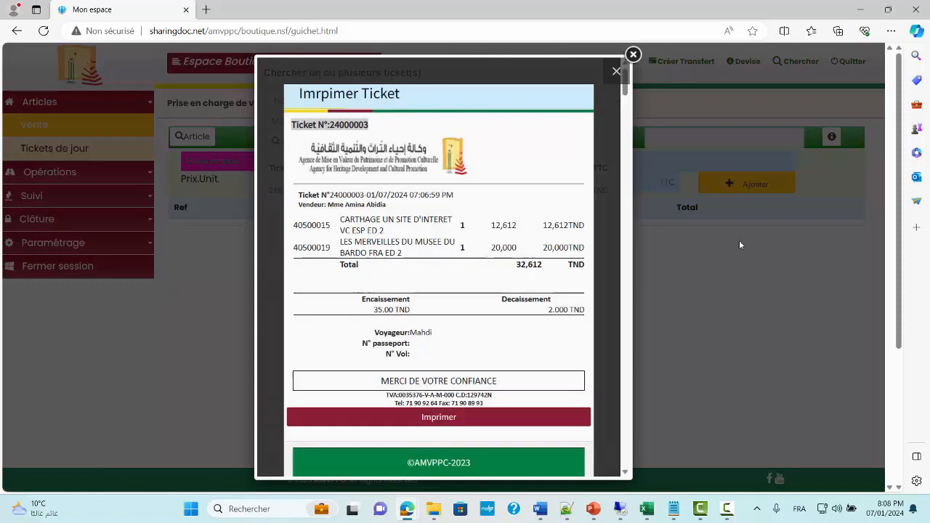
click(615, 73)
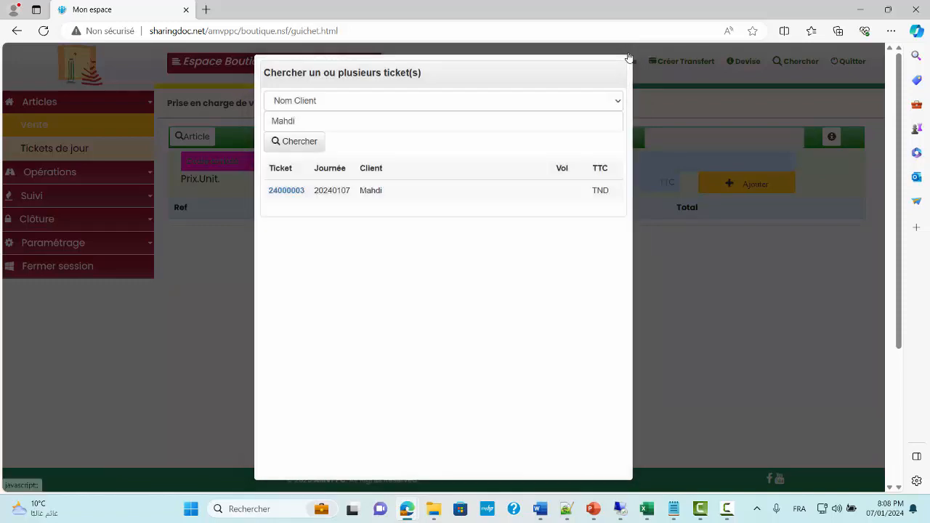
click(632, 56)
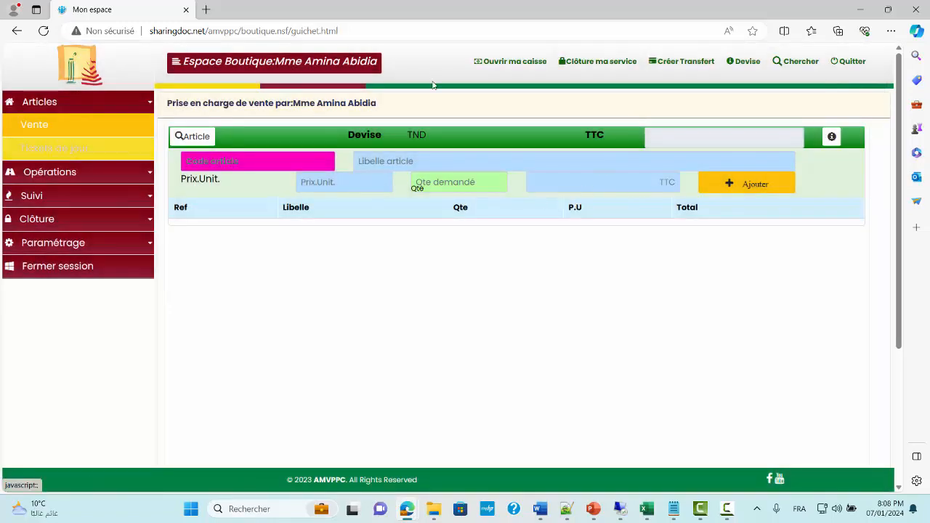
Open the day's cash register log and choose TND as the top-up currency.
click(508, 68)
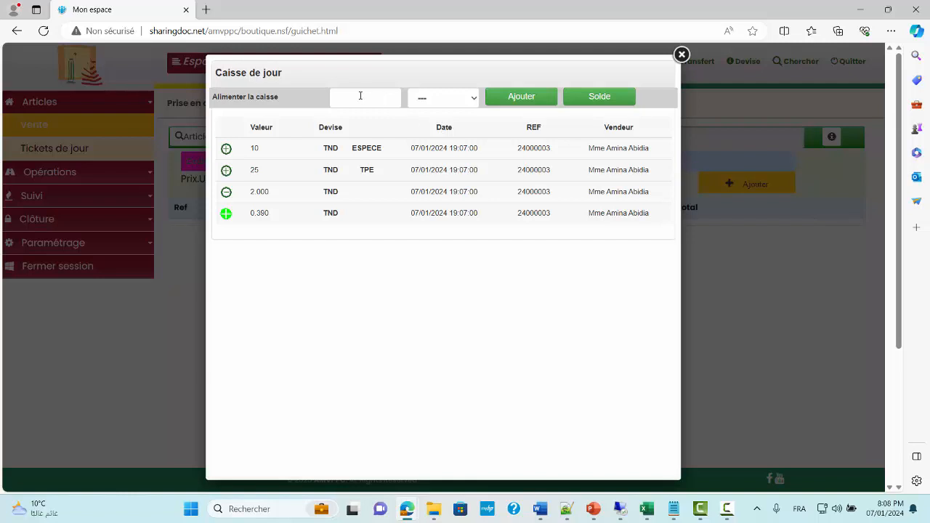
click(426, 98)
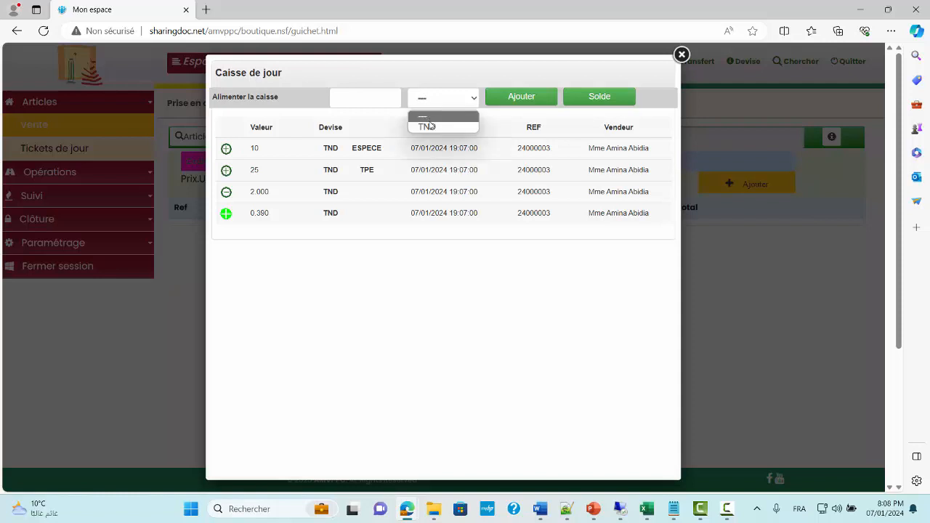
click(429, 127)
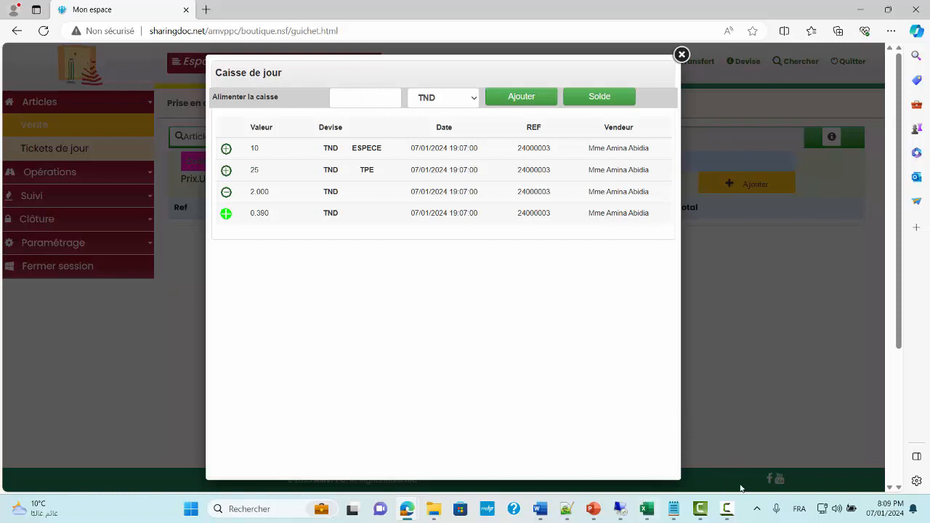
mouse_move(727, 510)
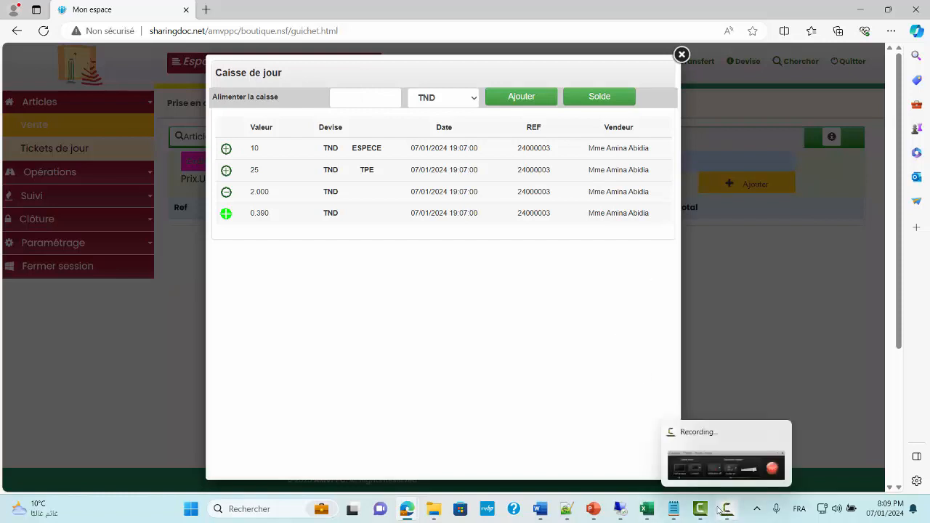
click(703, 511)
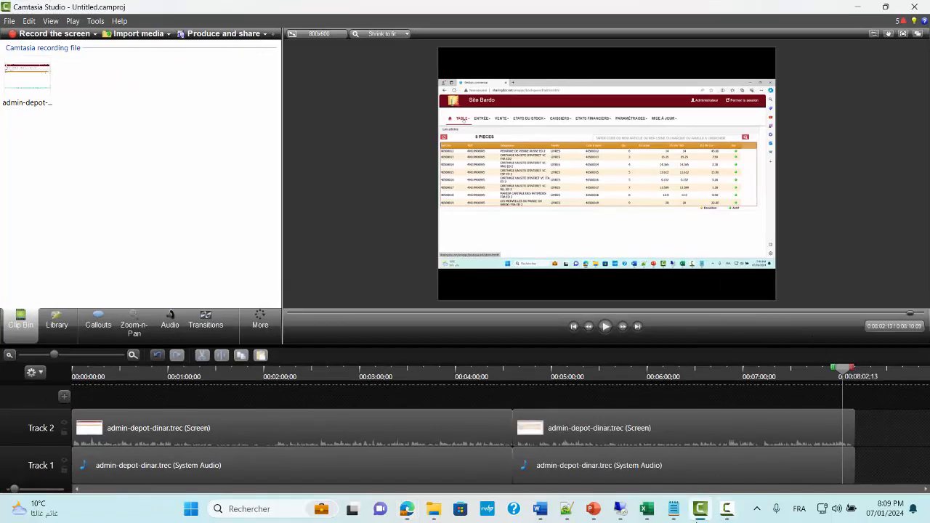
click(725, 509)
click(725, 509)
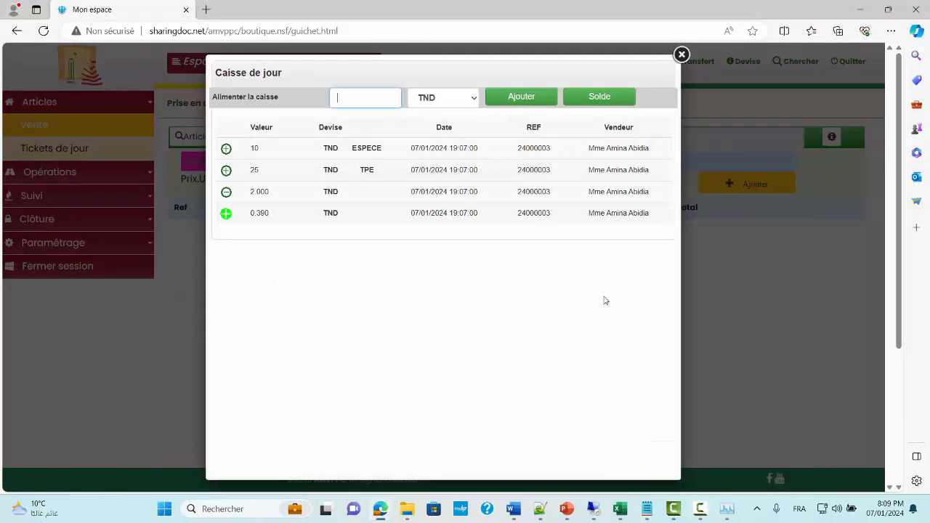
Add a 100.000 TND cash top-up to the register.
click(358, 99)
text(100.000)
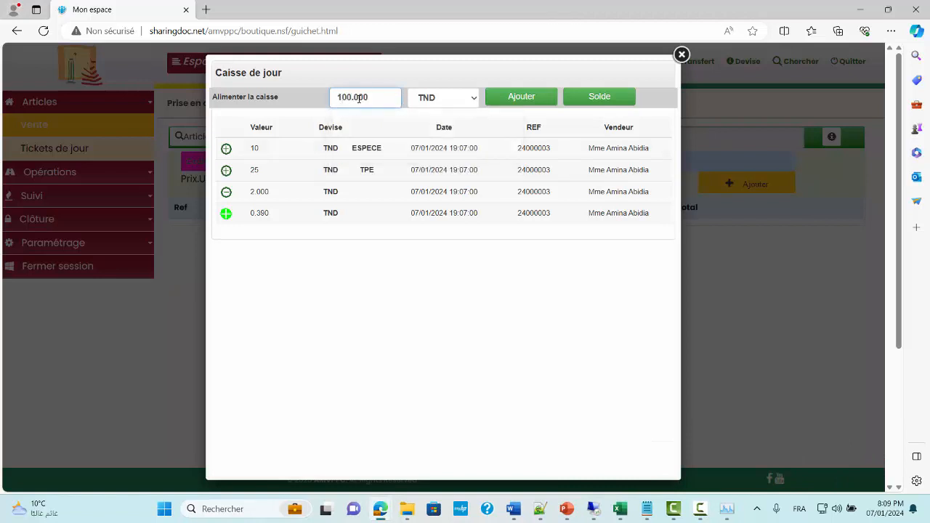
key(Tab)
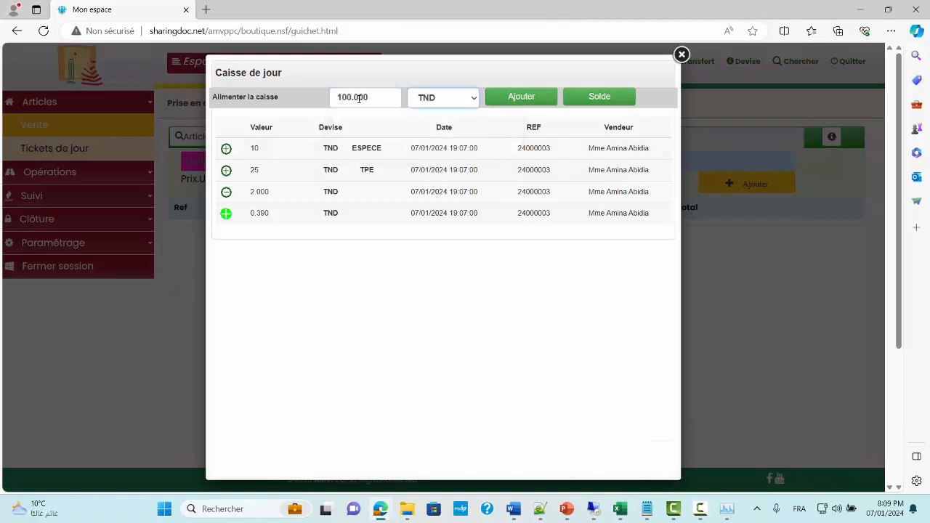
click(529, 105)
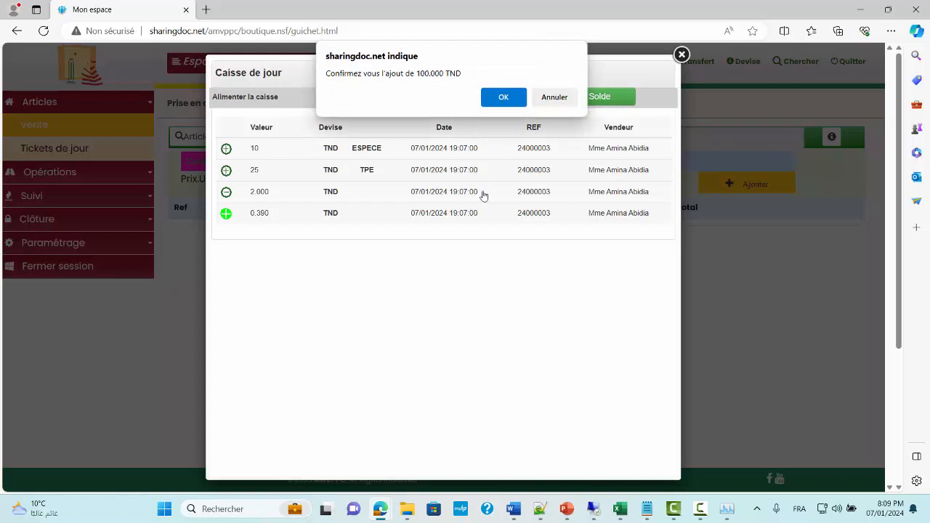
click(506, 97)
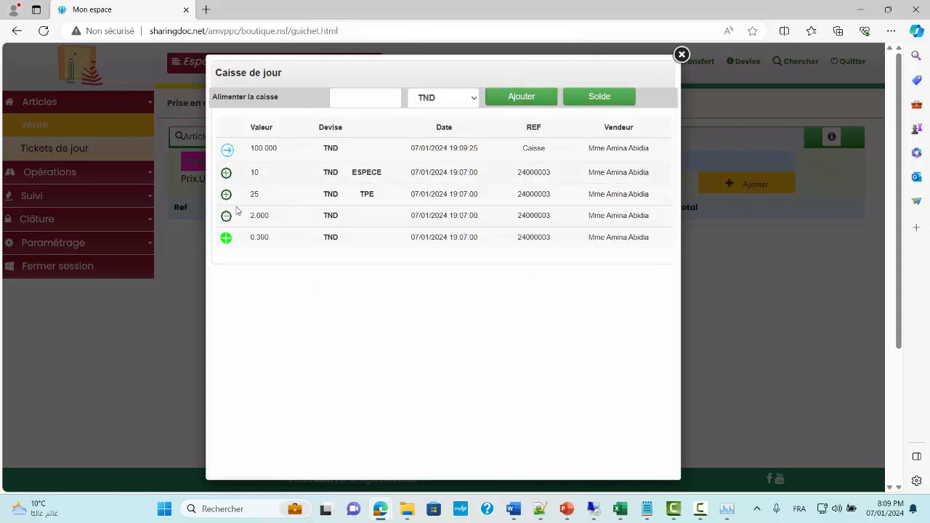
Check the 133,390 TND register balance and close the cash log.
click(617, 101)
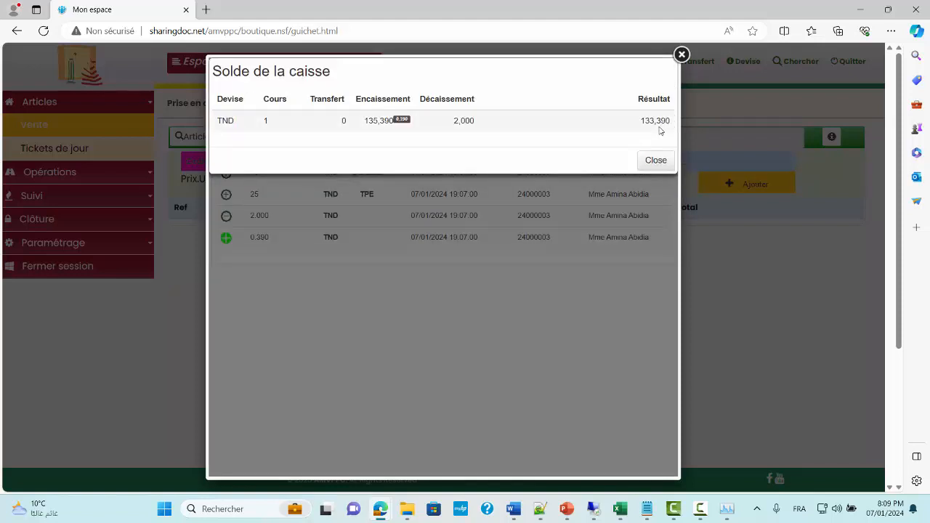
click(656, 160)
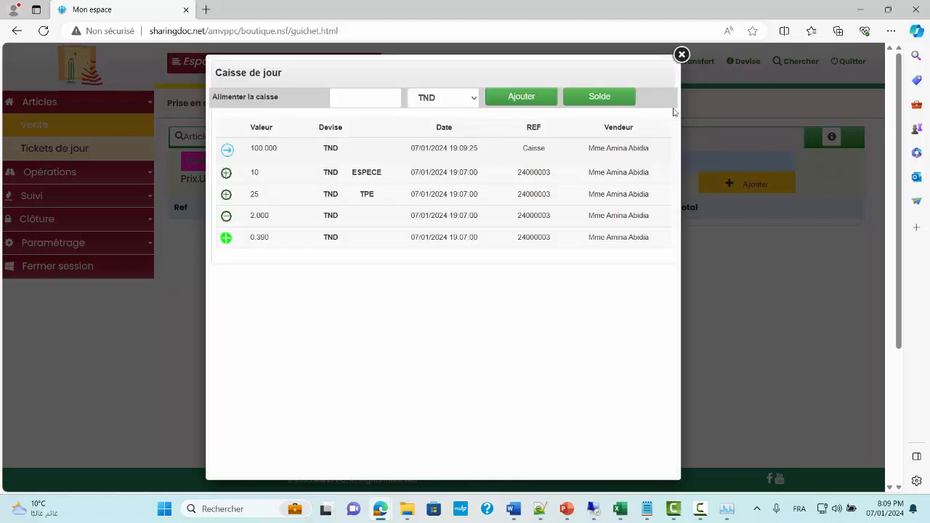
click(682, 56)
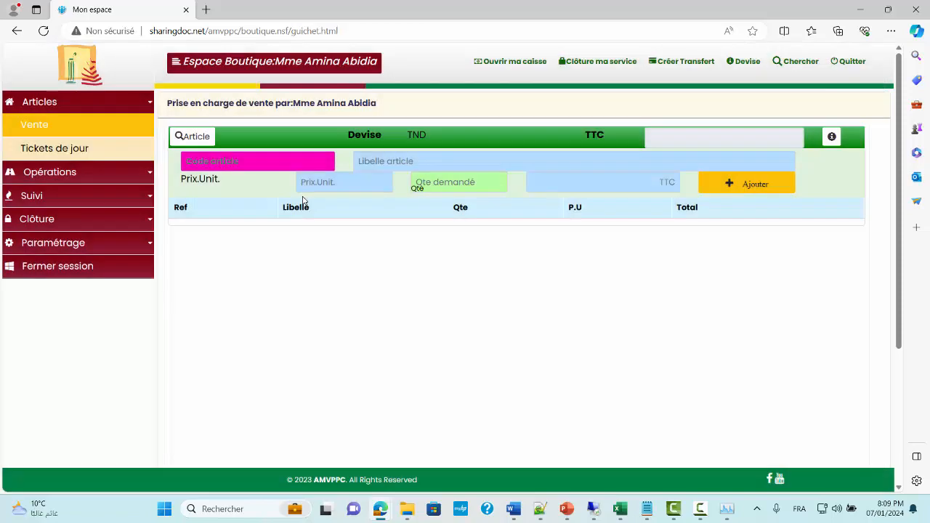
Show the sold-articles report with start and end dates both 07/01/2024.
click(118, 176)
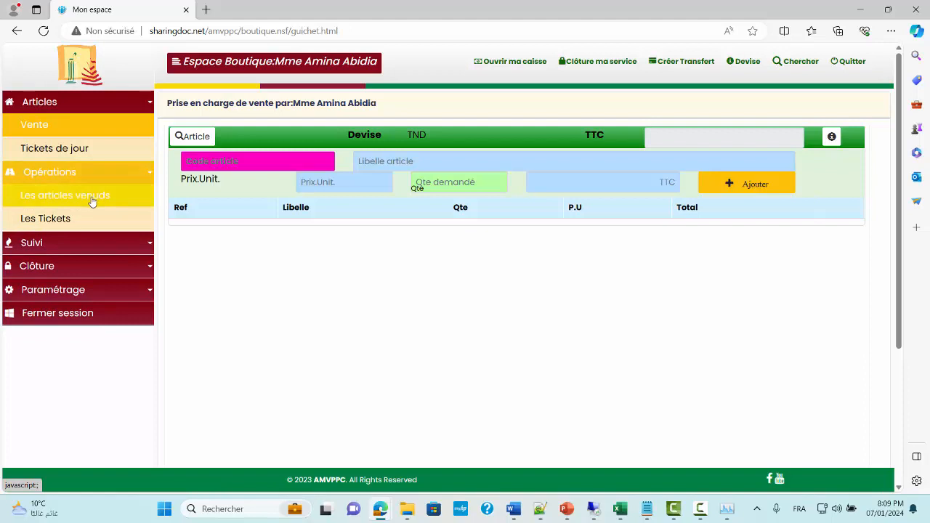
click(92, 202)
click(422, 139)
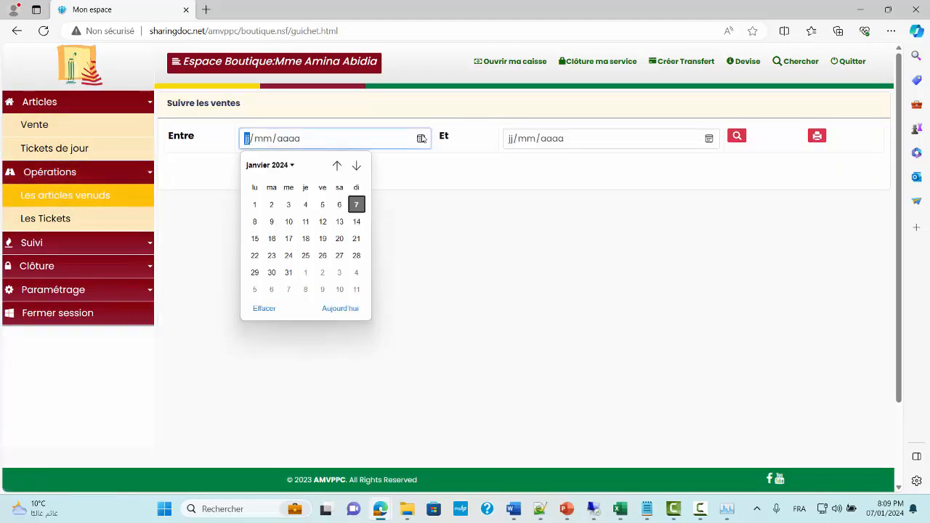
click(357, 205)
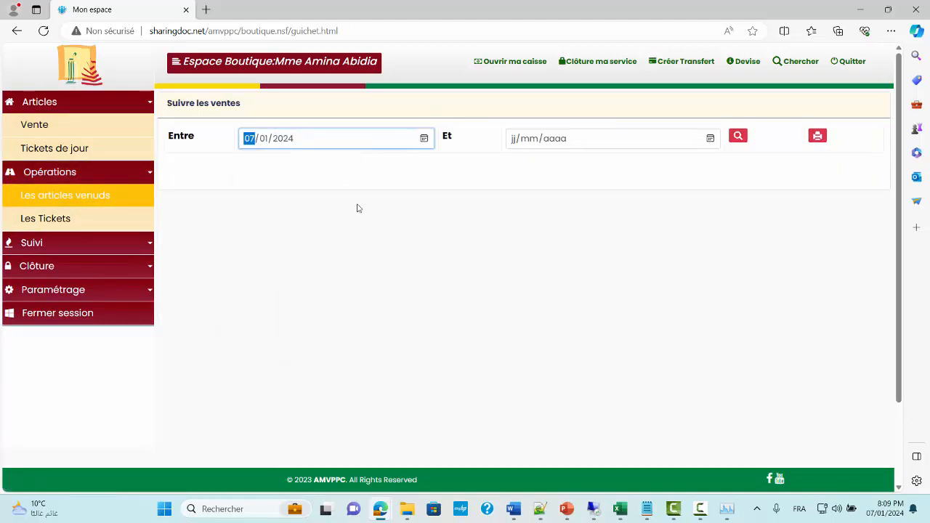
click(705, 138)
click(622, 205)
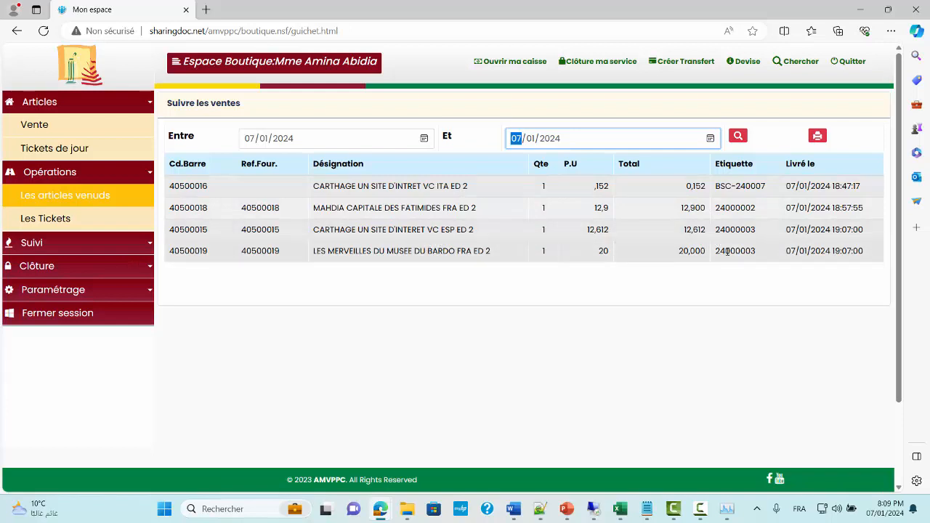
double_click(745, 185)
click(718, 188)
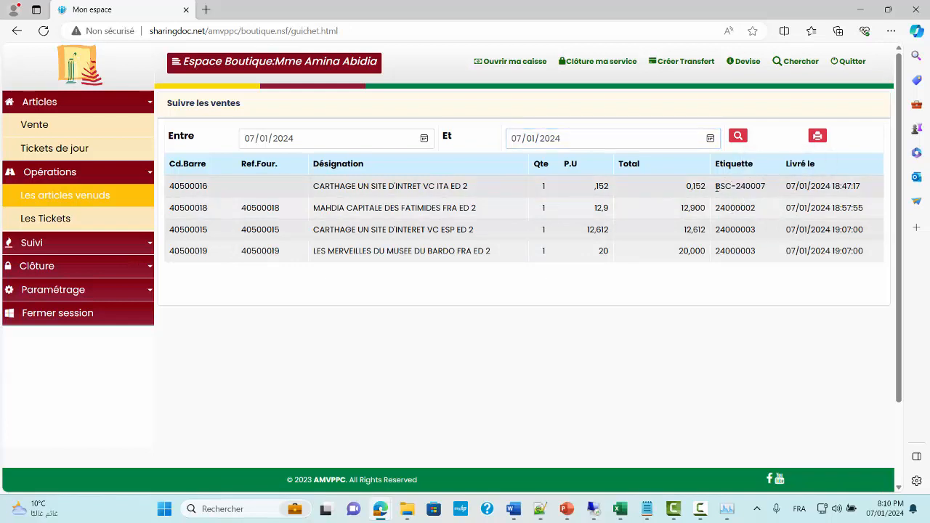
Filter the ticket-tracking report to 07/01/2024–07/01/2024 and print it.
click(120, 223)
click(385, 138)
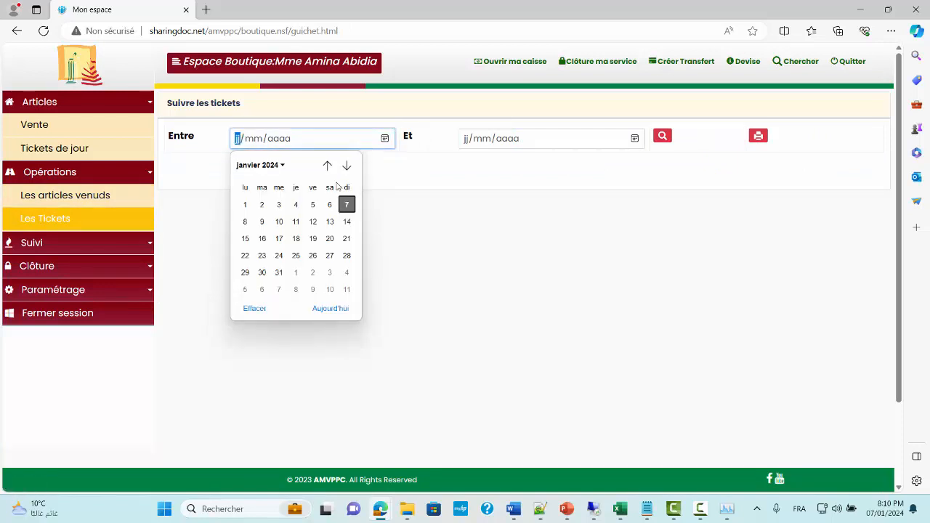
click(346, 205)
click(476, 140)
text(07/)
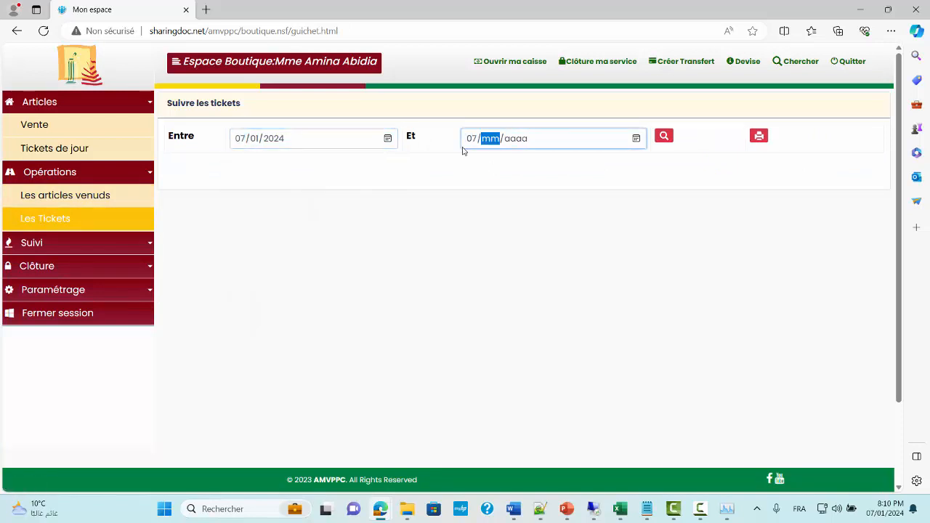
text(01/2024)
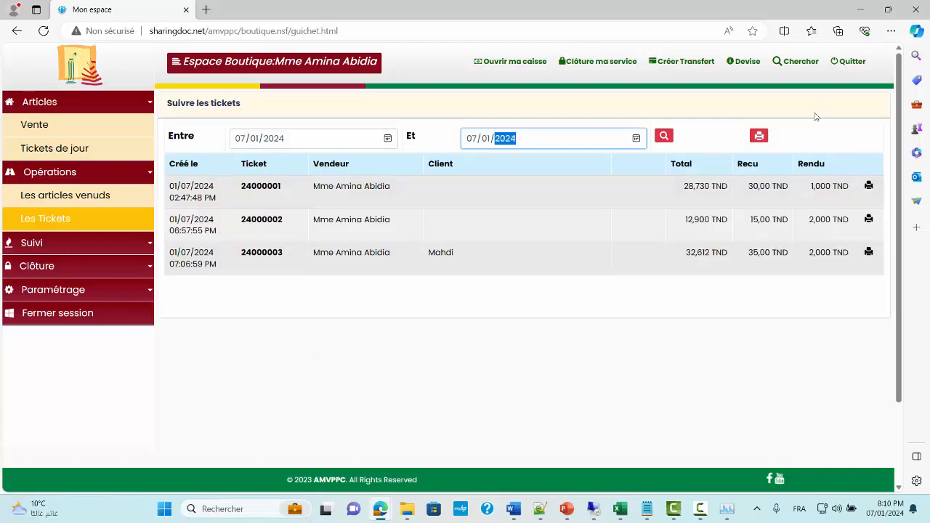
click(759, 136)
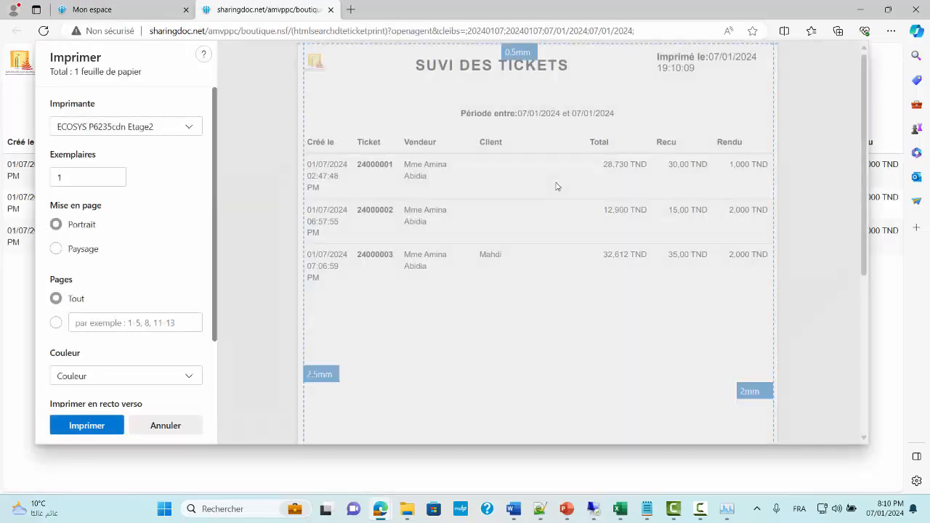
key(Escape)
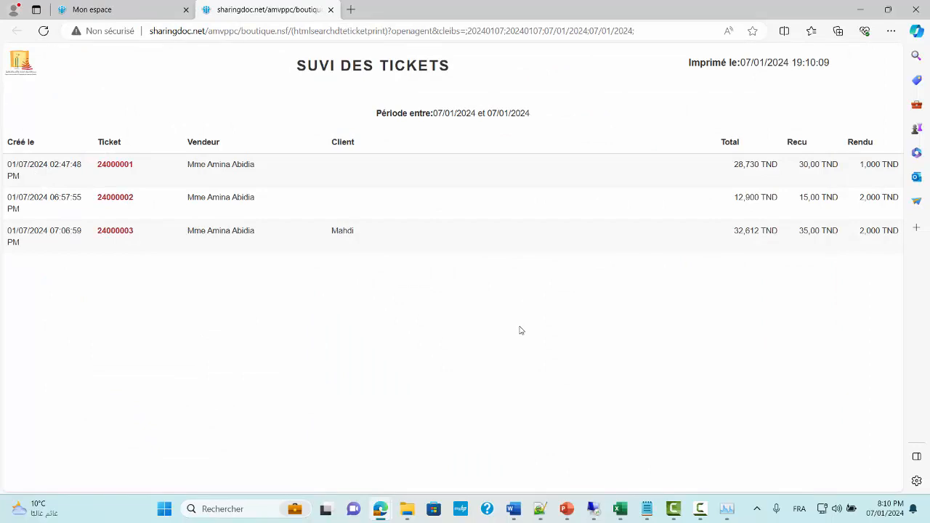
click(102, 247)
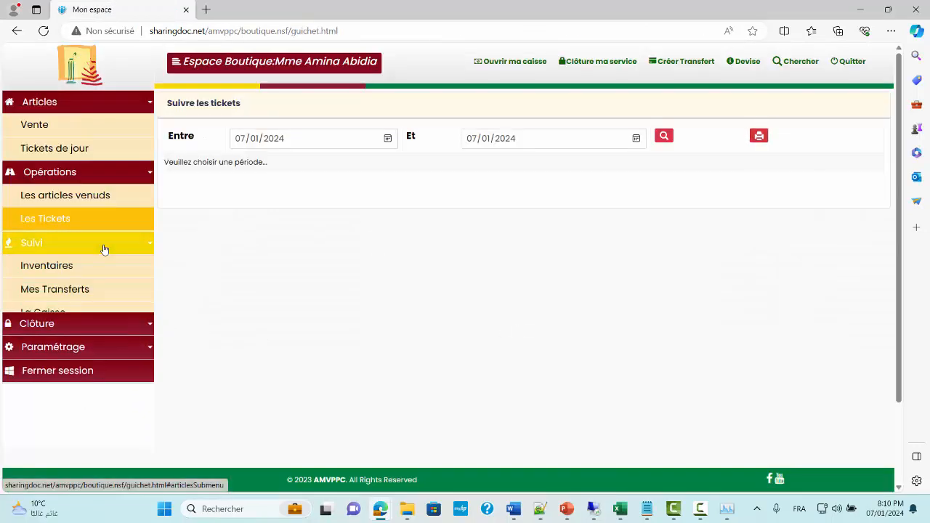
Bring up the inventory list for the year 2024.
click(73, 276)
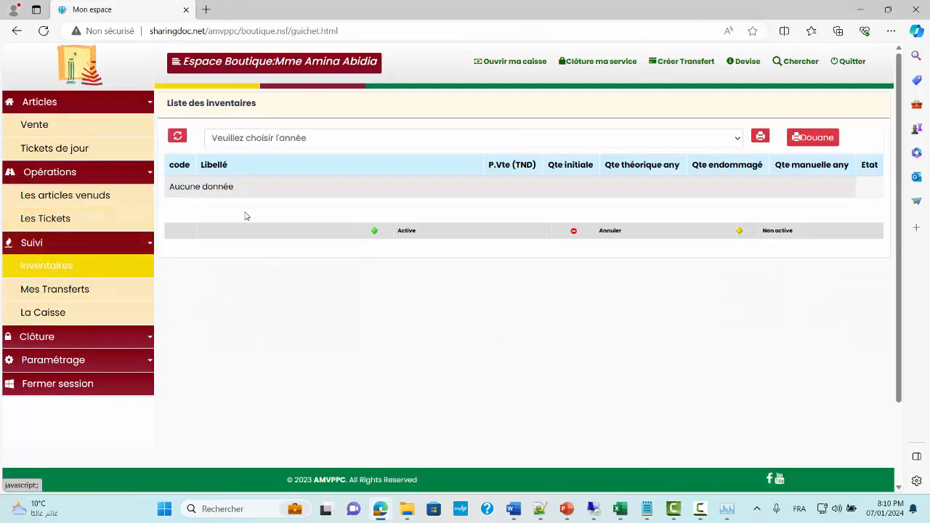
click(396, 140)
click(371, 170)
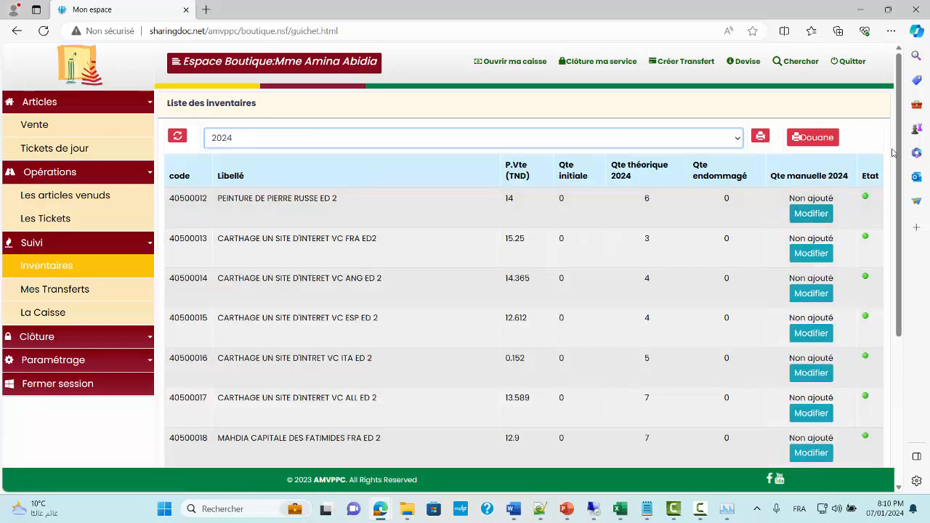
drag(894, 154, 890, 228)
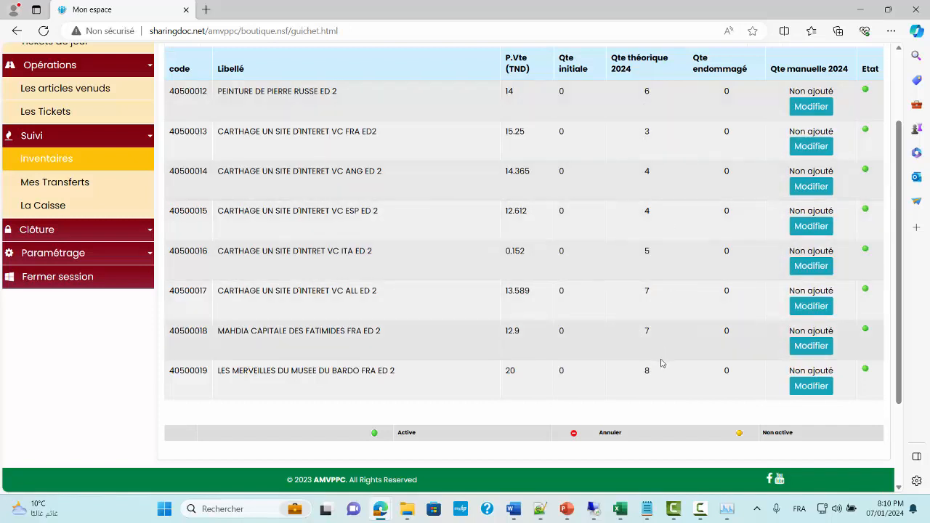
Record a manual count of 6 for article 40500017, then correct it to 7.
click(811, 305)
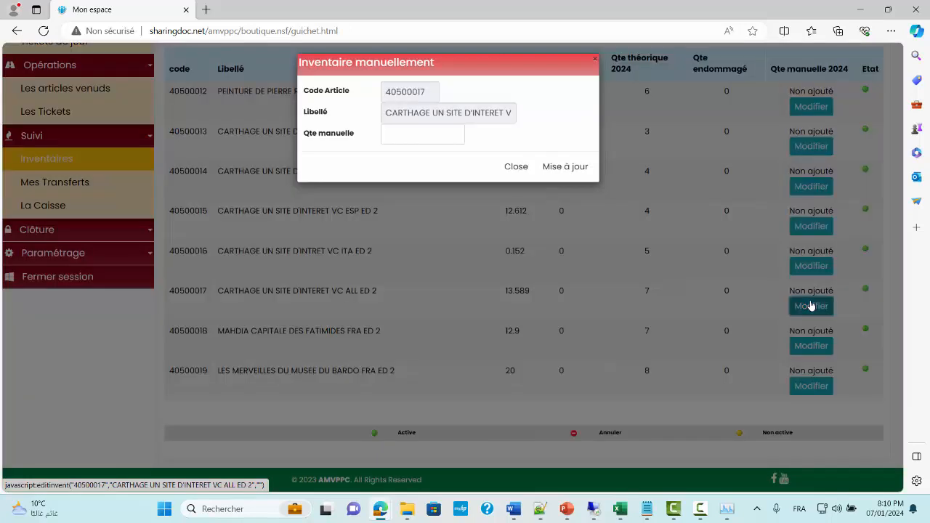
click(441, 133)
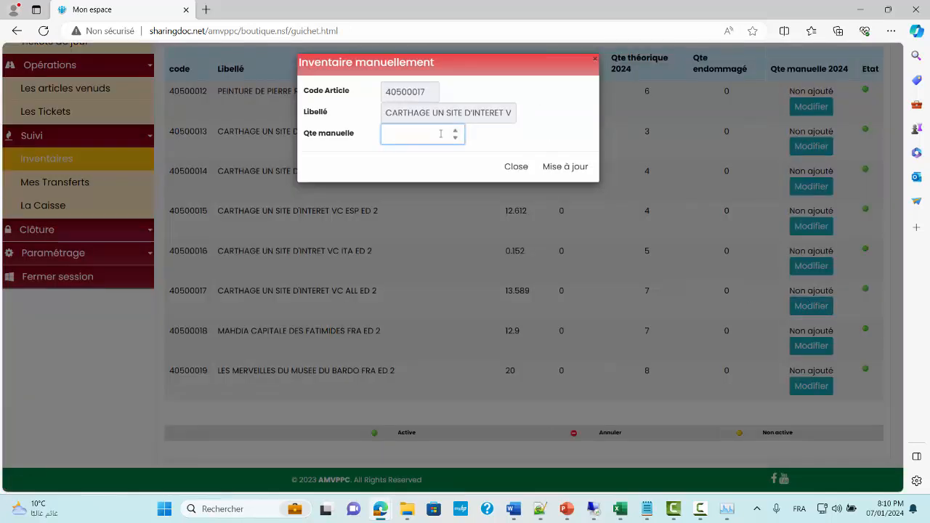
click(566, 166)
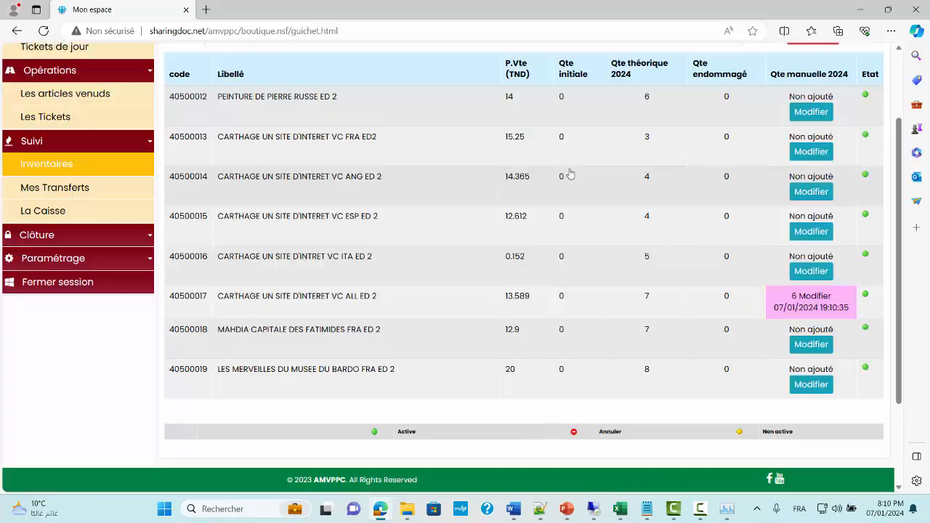
click(820, 296)
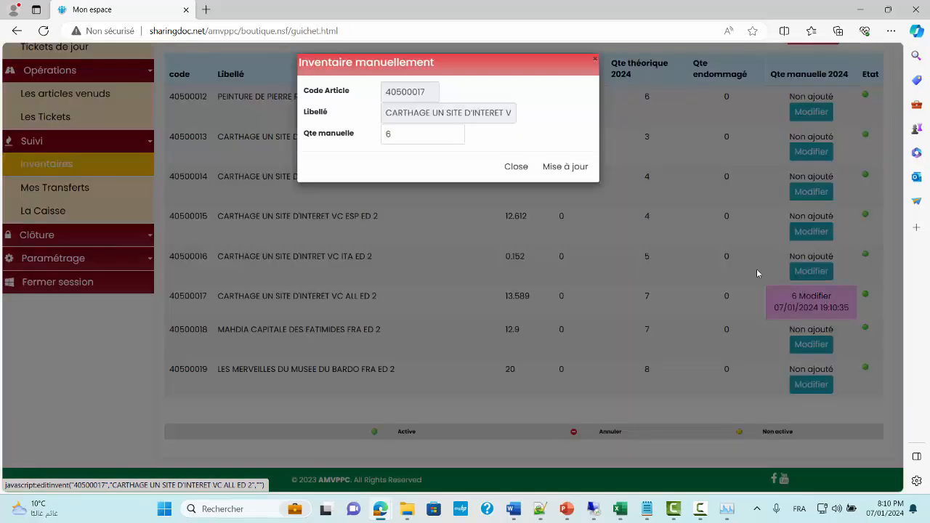
click(420, 134)
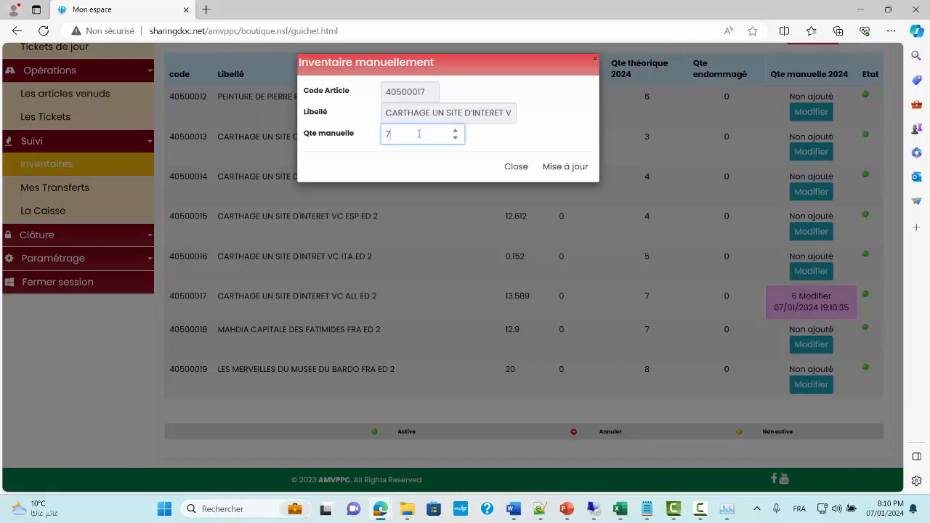
click(565, 167)
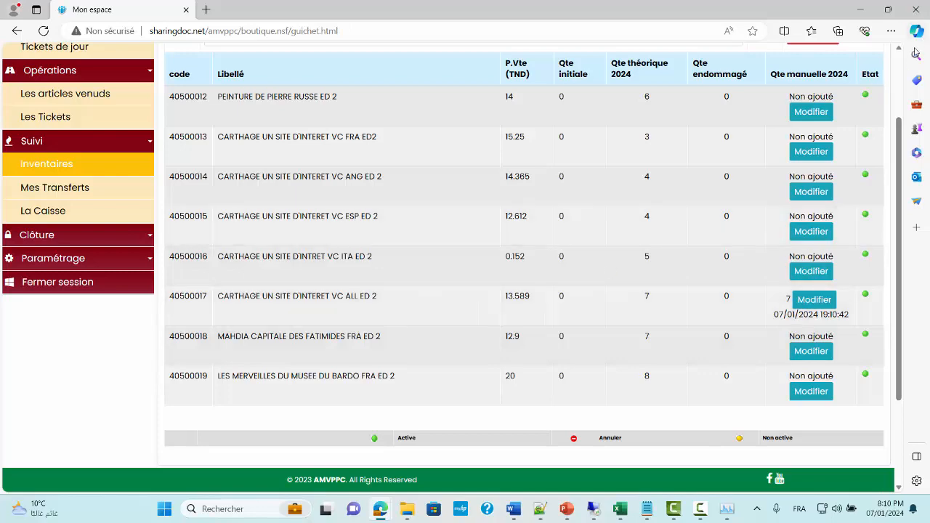
Print the 2024 inventory report and its Douane (customs) version.
scroll(777, 128, up, 2)
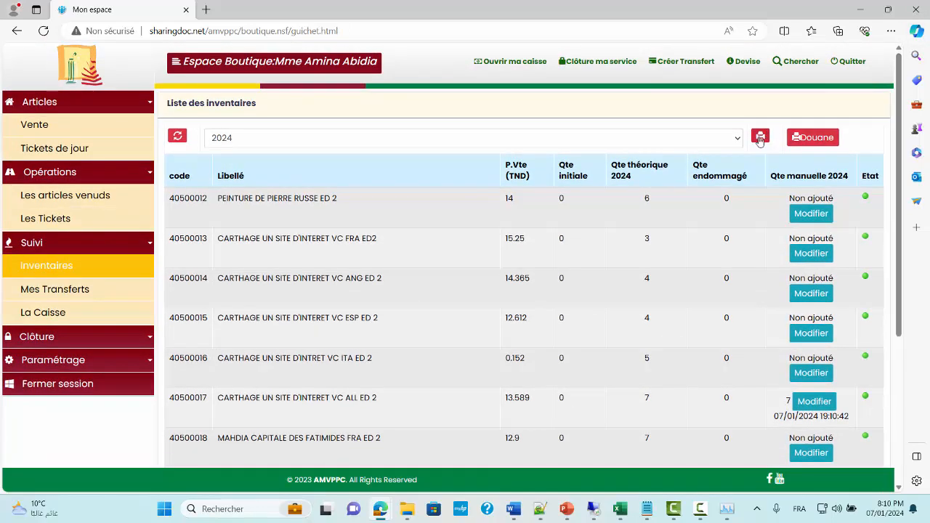
click(761, 137)
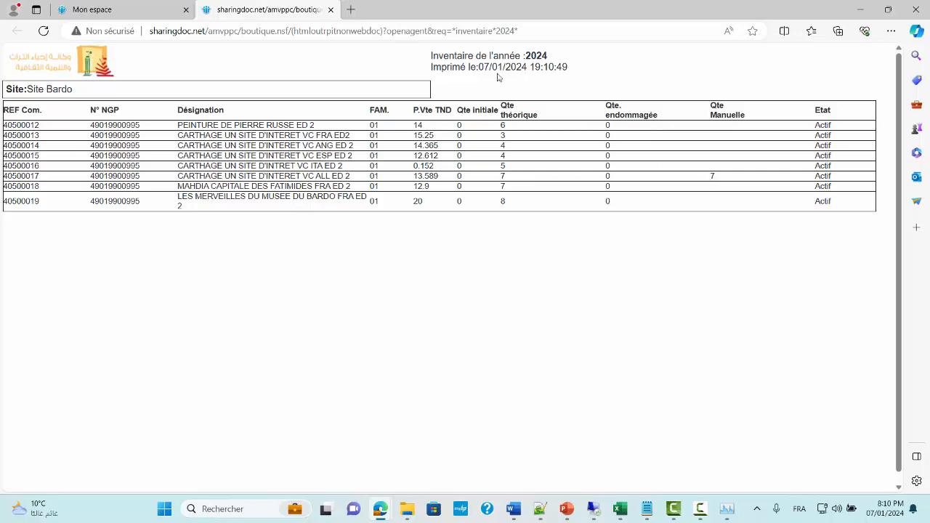
key(ctrl+w)
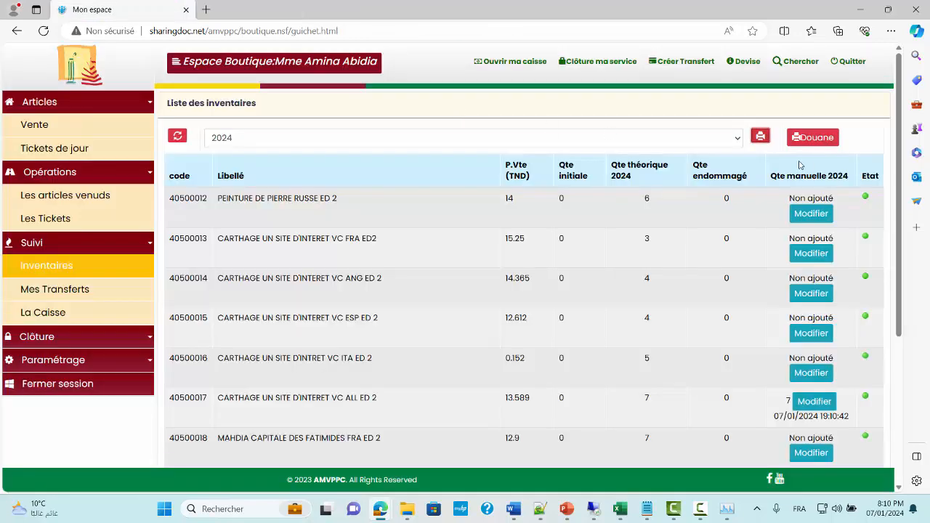
click(808, 140)
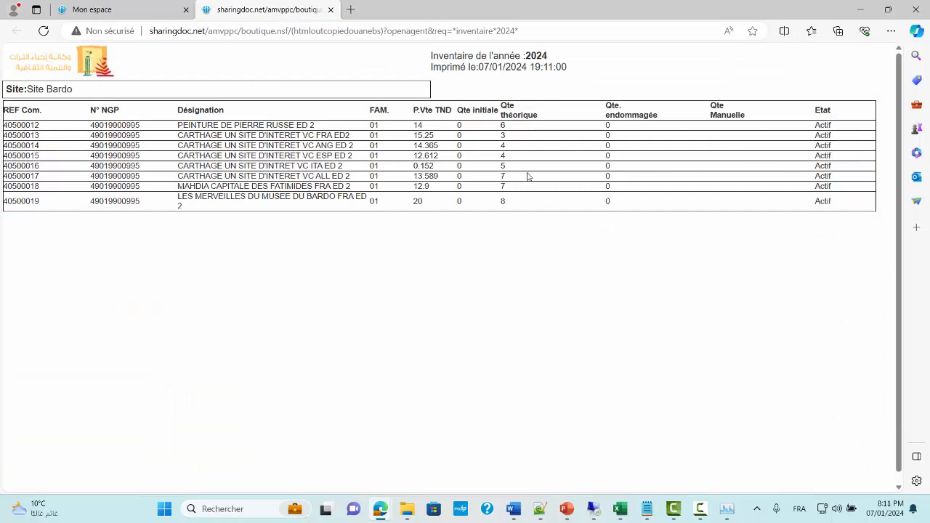
key(ctrl+w)
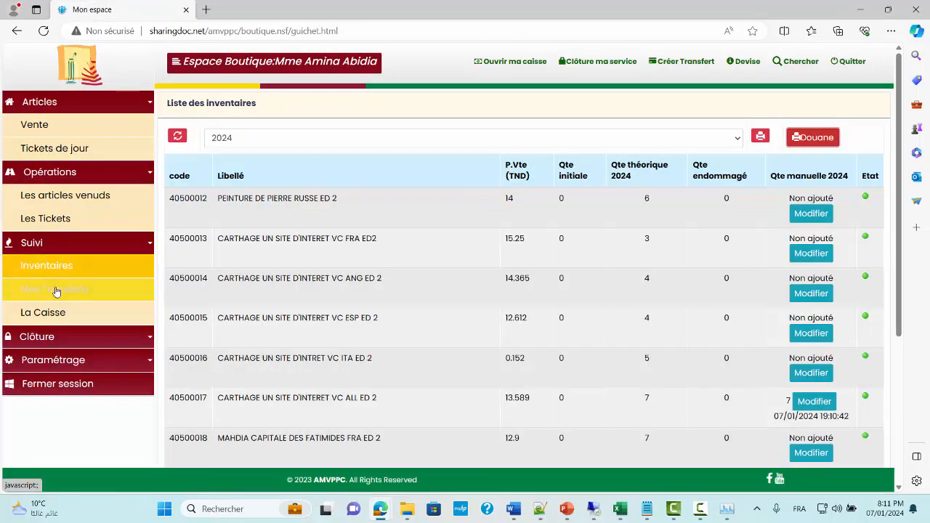
Review the transfers list, then load the cash tracking page for 07/01/2024.
click(56, 290)
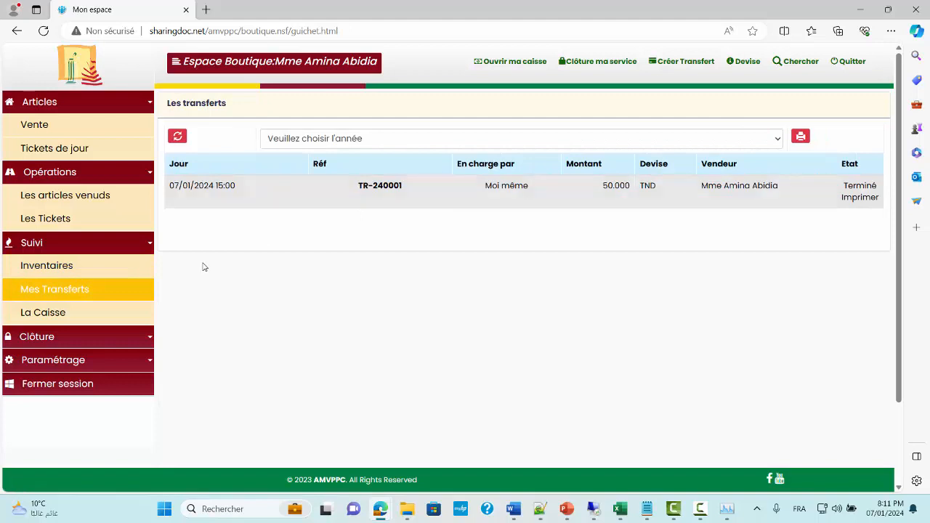
click(83, 312)
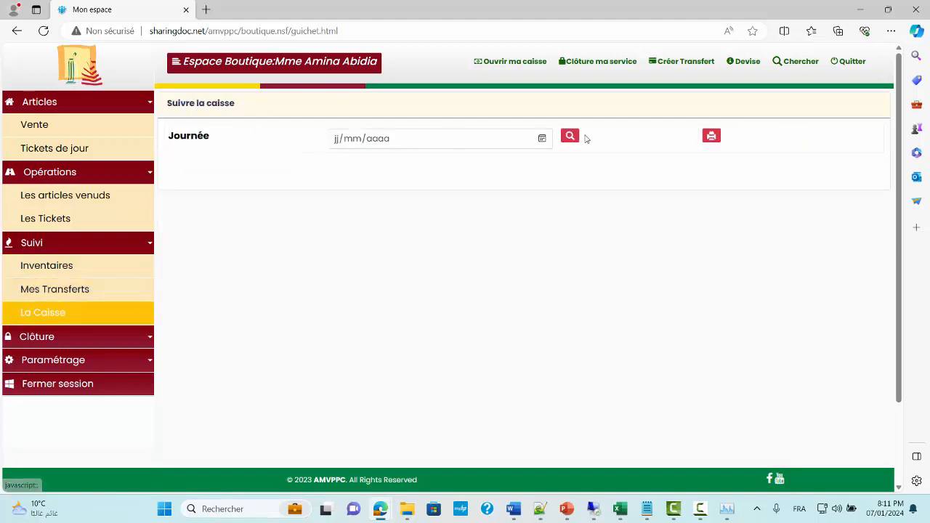
click(542, 138)
click(446, 204)
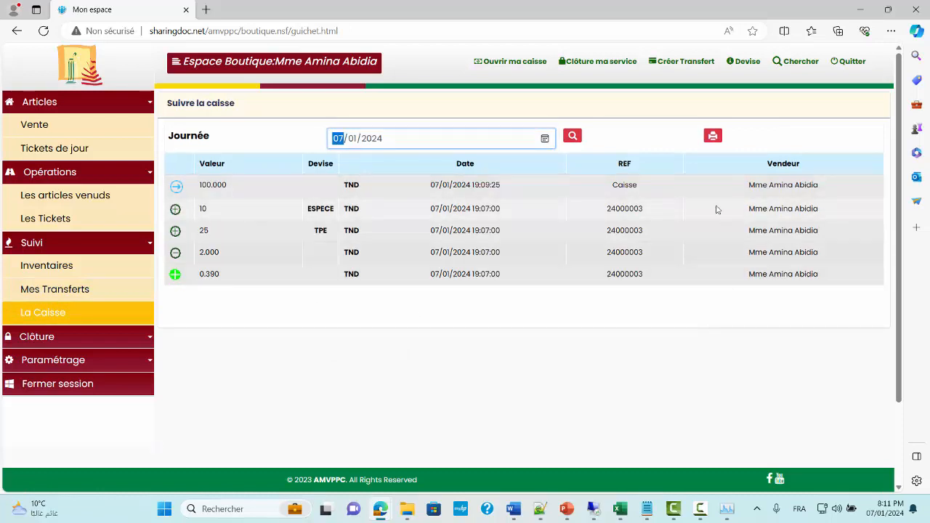
Print the 07/01/2024 cash journal, cancelling the print dialog.
click(713, 136)
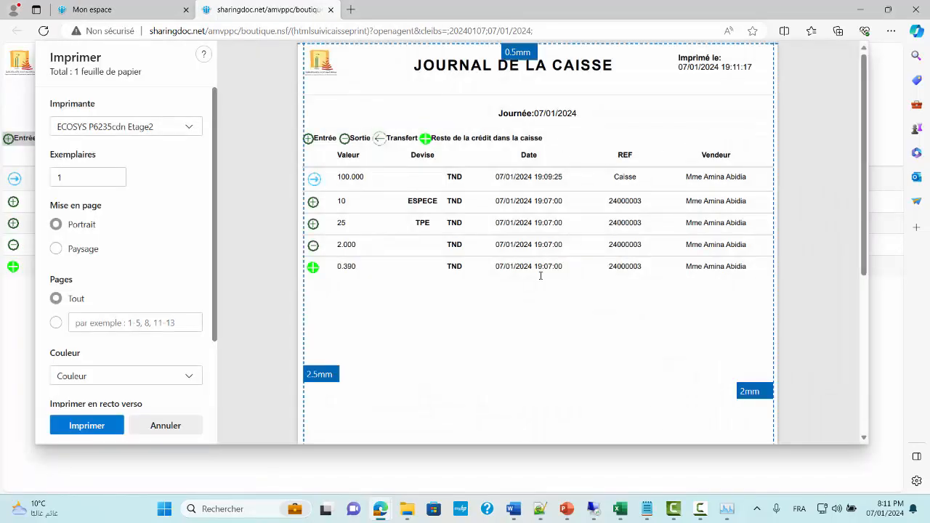
key(Escape)
key(ctrl+w)
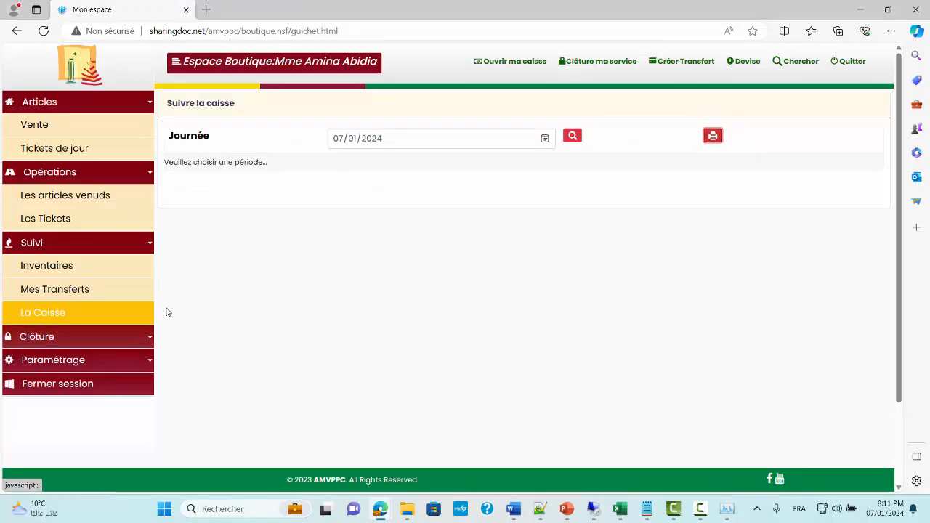
Check the day's currency exchange rates.
click(744, 62)
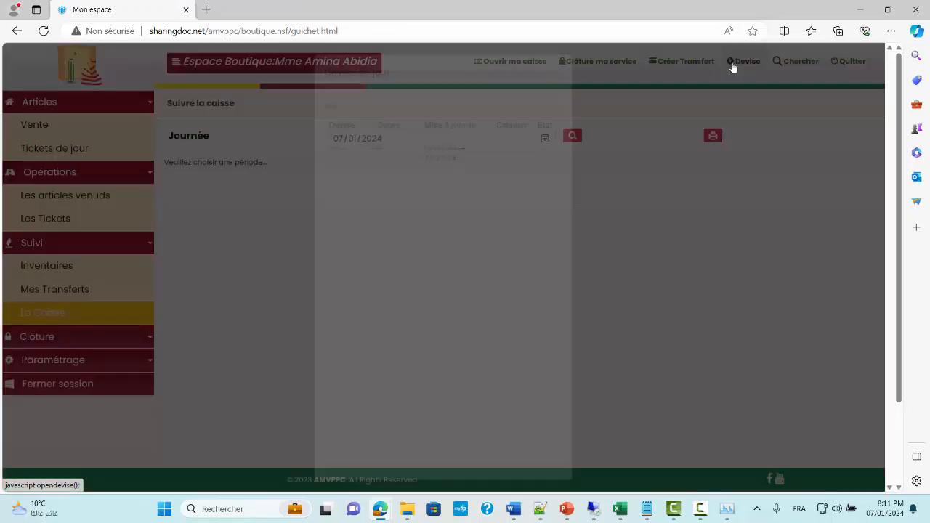
click(568, 64)
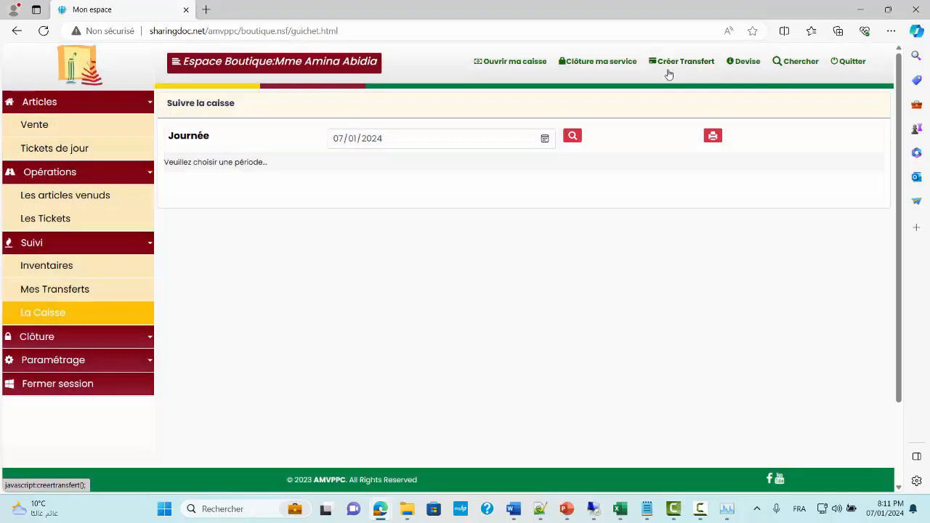
click(746, 62)
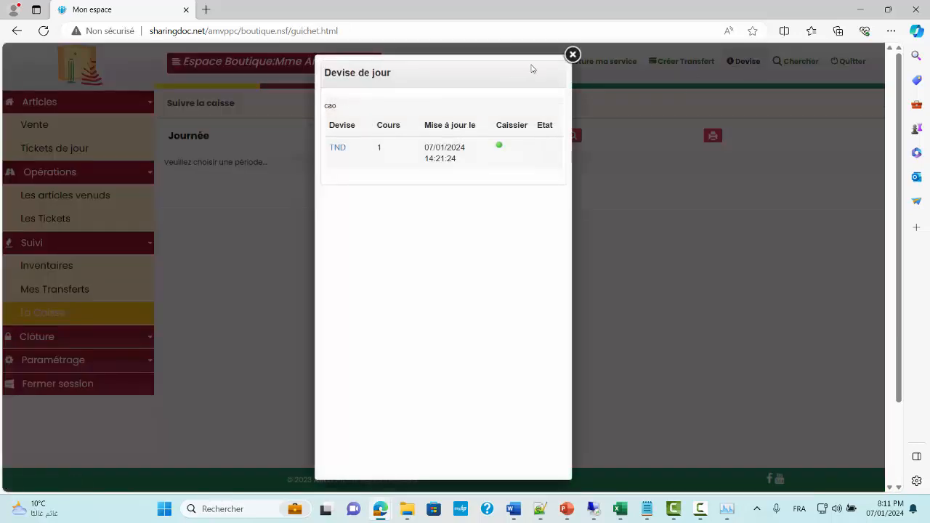
click(573, 55)
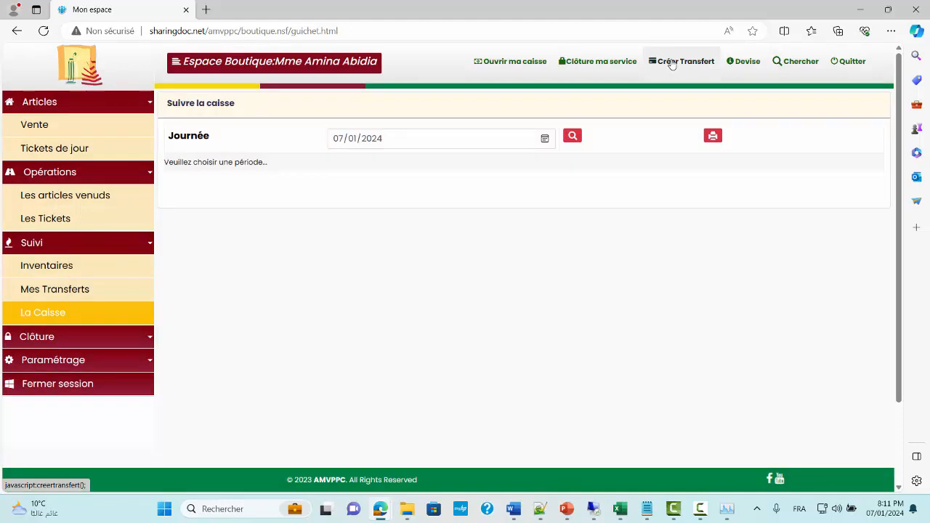
Start a new cash transfer dated 07/01/2024 at 03:00 PM and pick the person in charge.
click(672, 64)
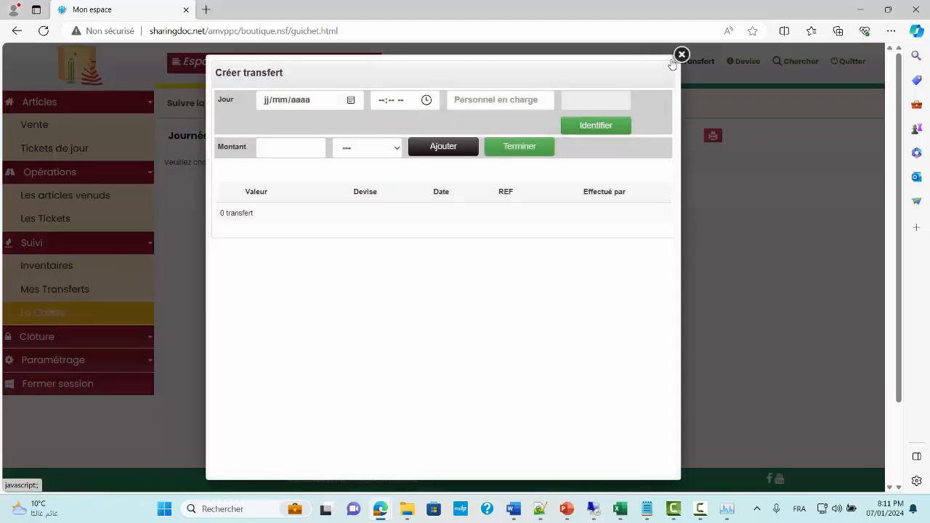
click(358, 103)
click(351, 101)
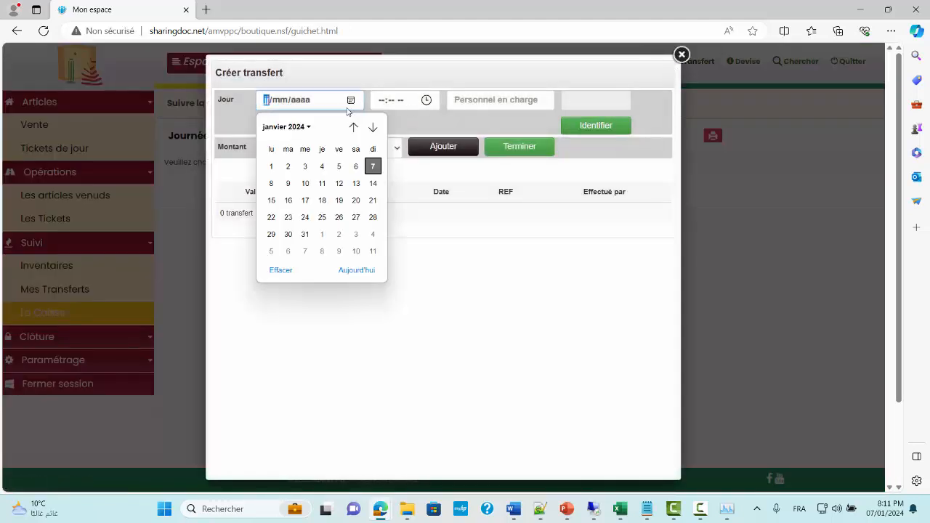
click(372, 165)
key(Tab)
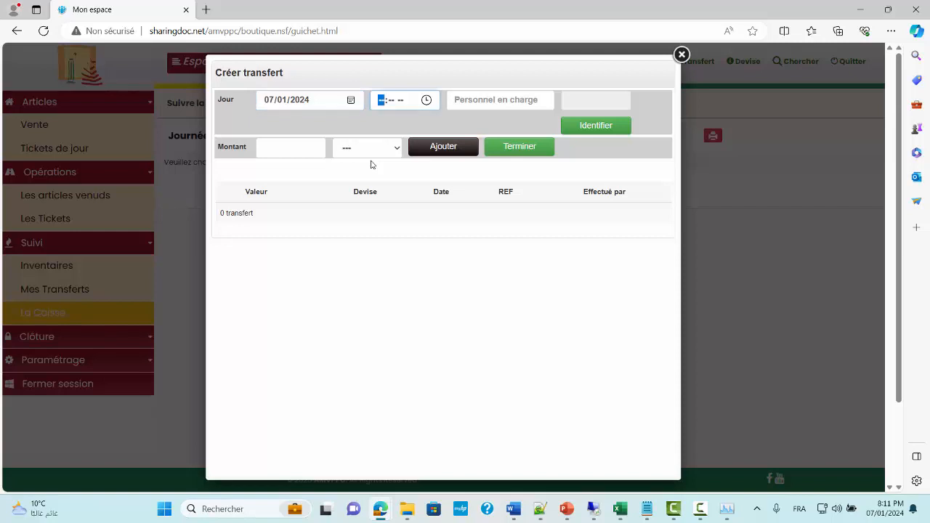
text(0300p)
key(Tab)
text(S)
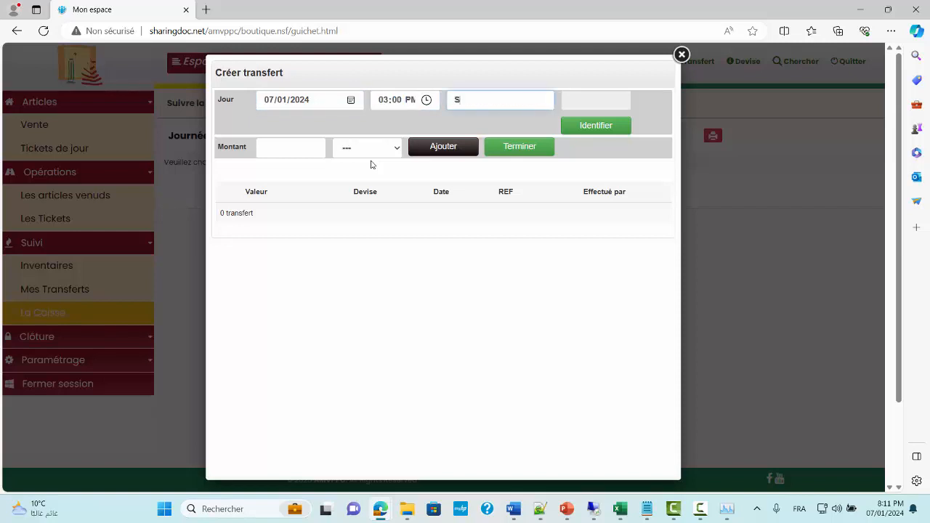
key(Tab)
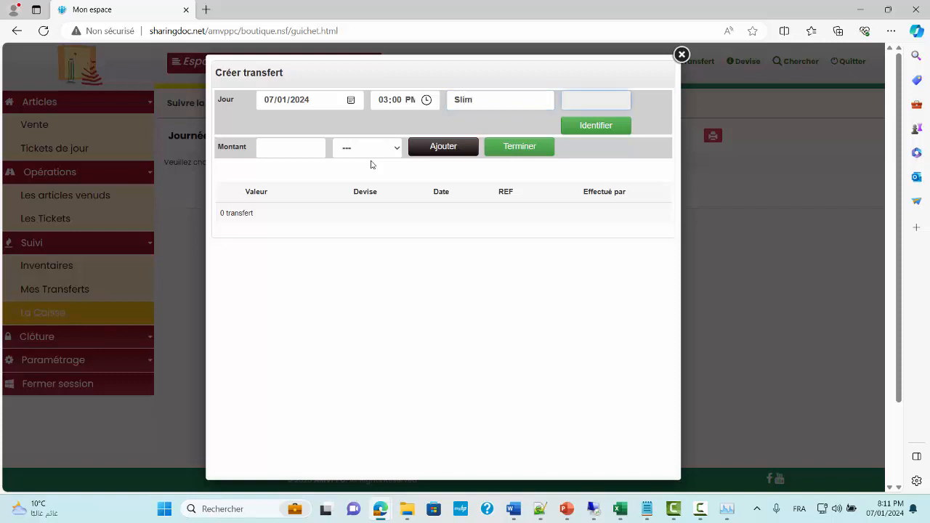
Add a 50.000 TND amount to the transfer.
click(296, 148)
text(5)
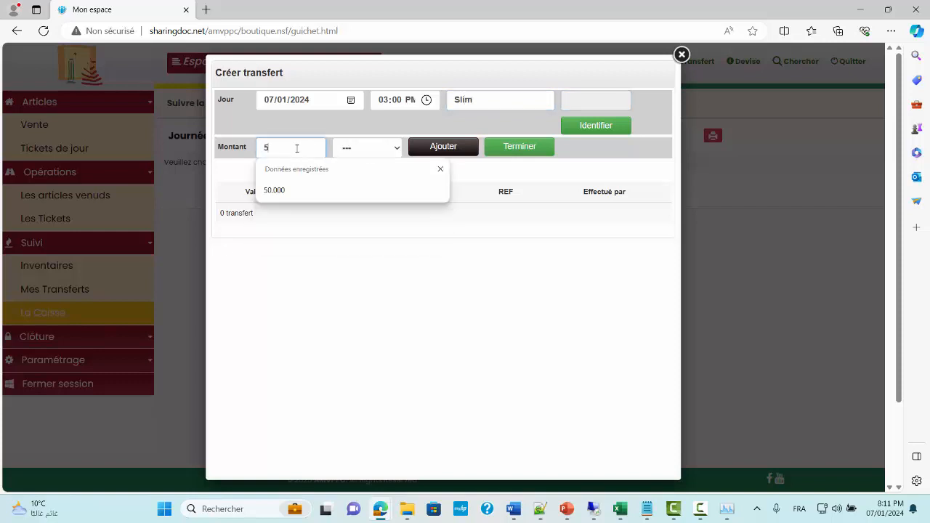
text(0.000)
key(Tab)
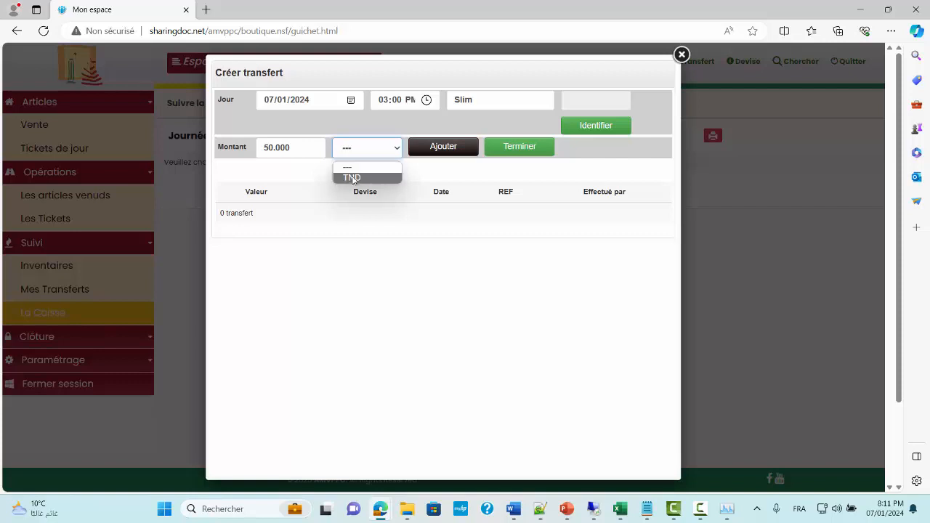
click(352, 178)
click(614, 128)
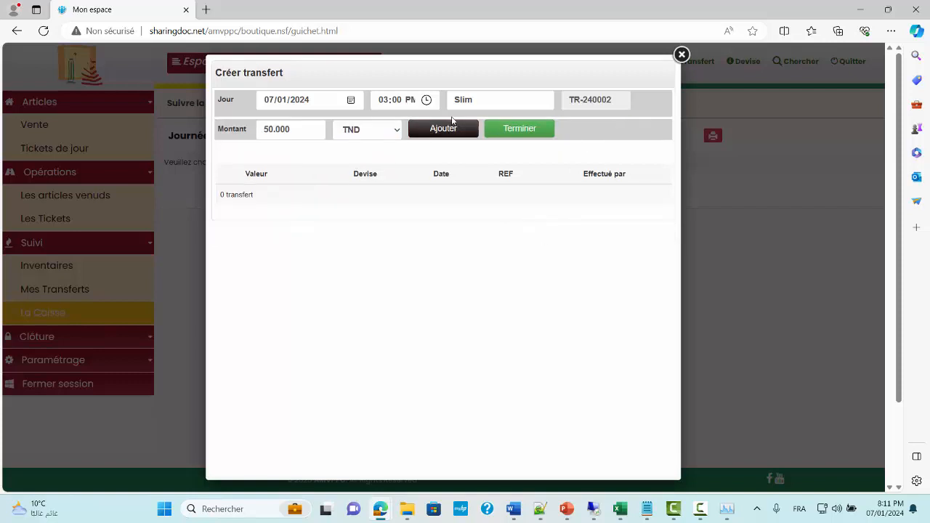
click(451, 131)
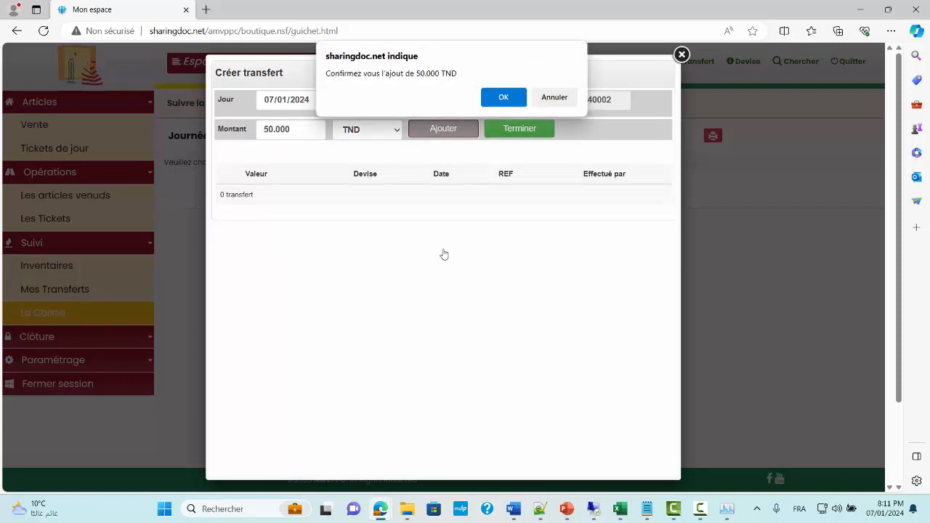
key(Return)
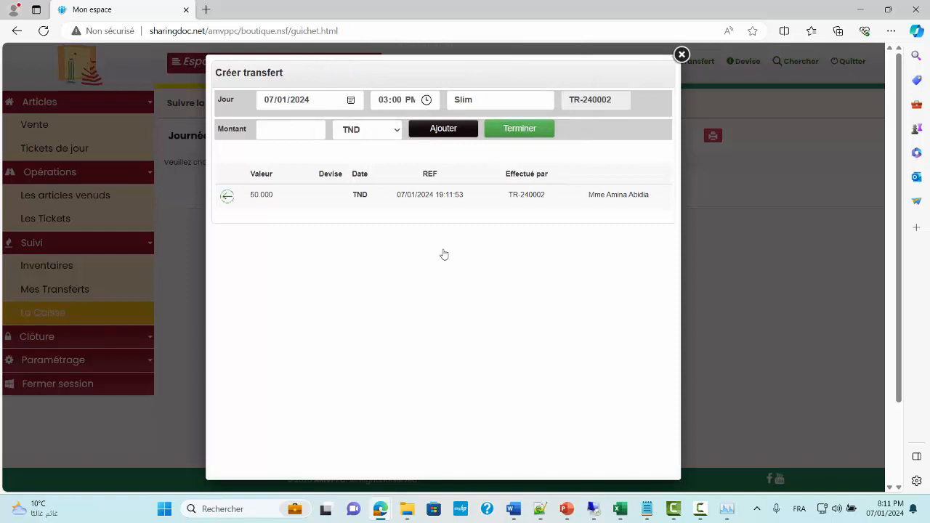
Submit the transfer and print its transfer slip.
click(539, 129)
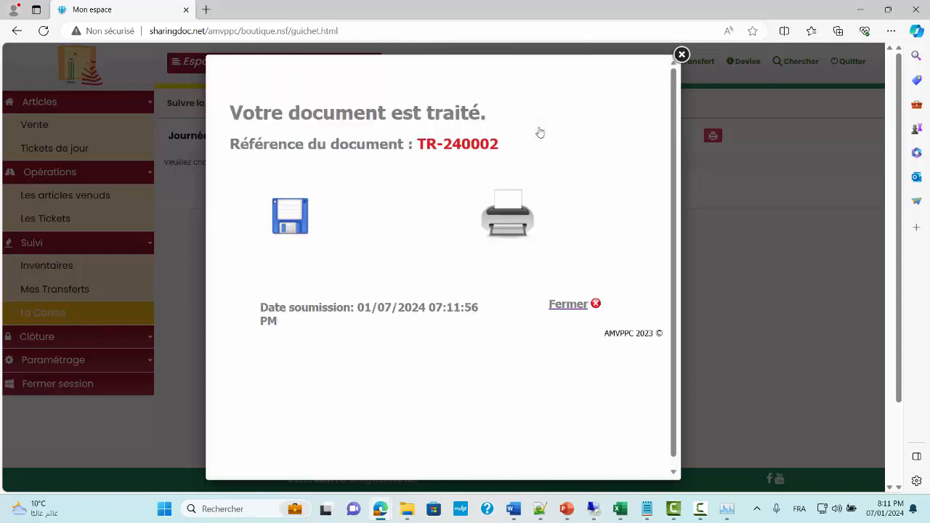
click(500, 226)
key(Return)
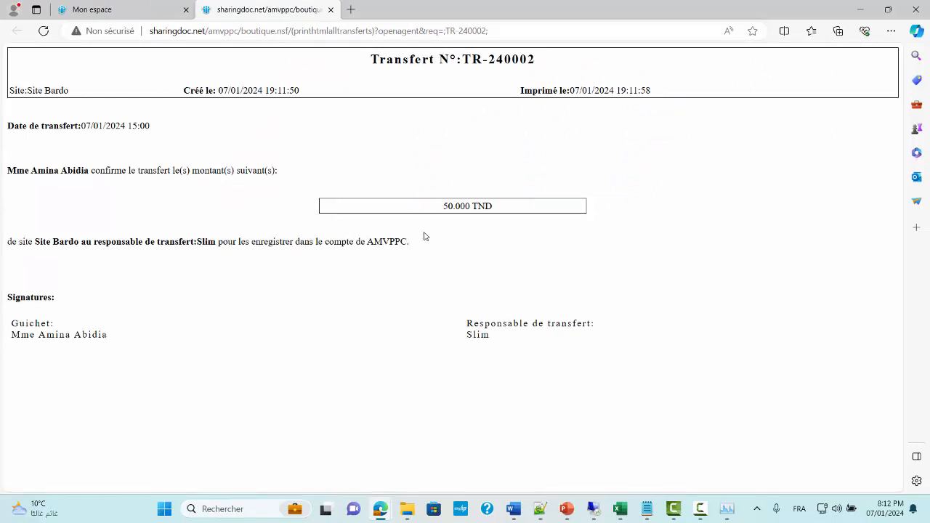
key(ctrl+w)
click(682, 55)
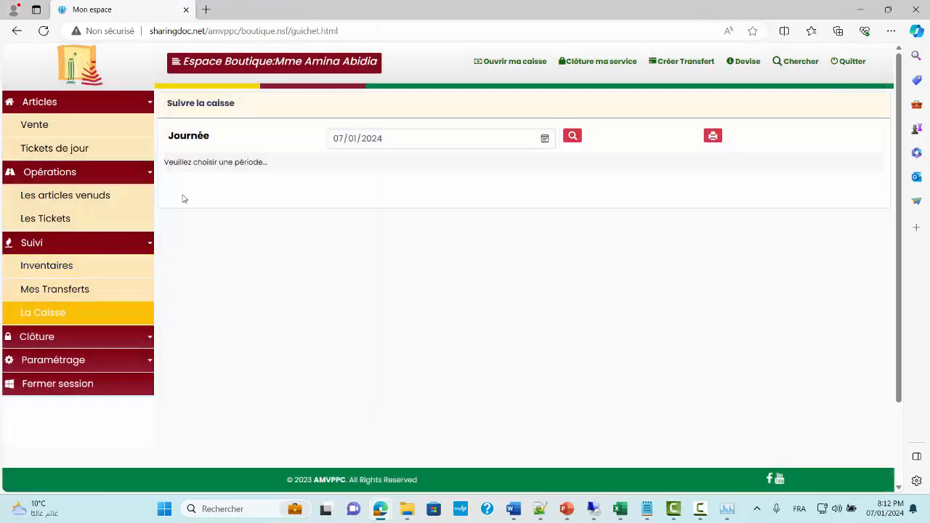
Close the cashier's service, showing the 50,000 transfer total.
click(608, 64)
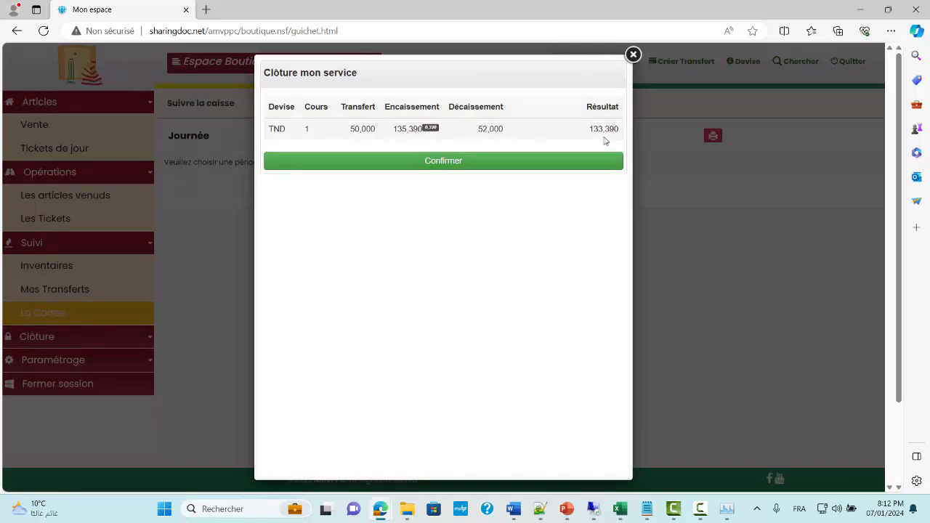
double_click(367, 129)
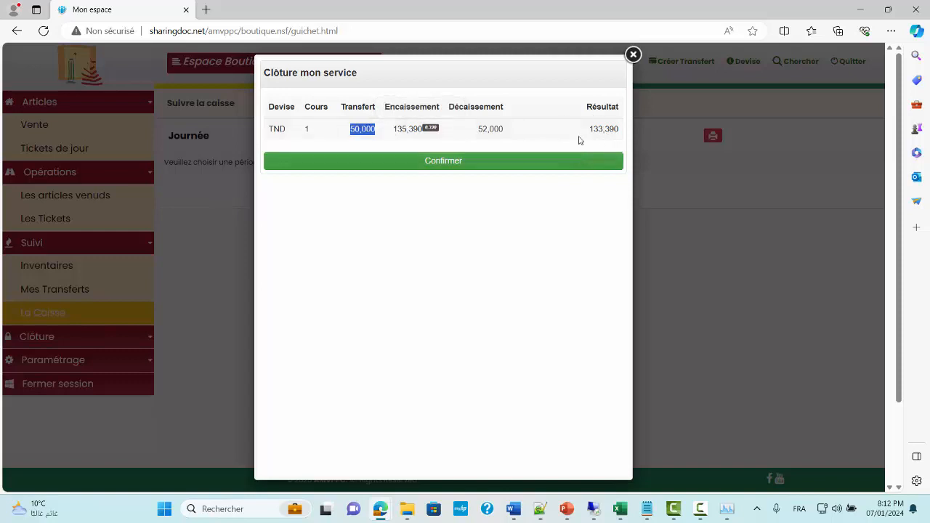
click(490, 161)
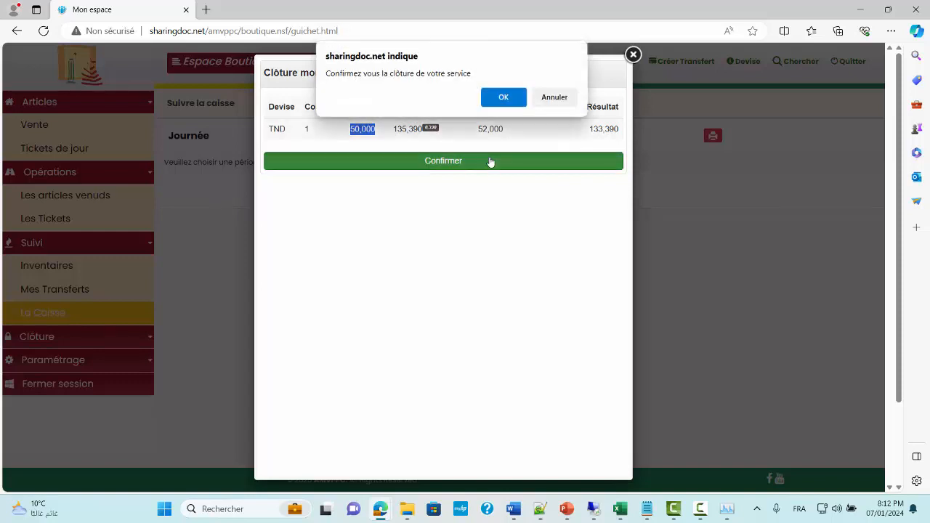
key(Return)
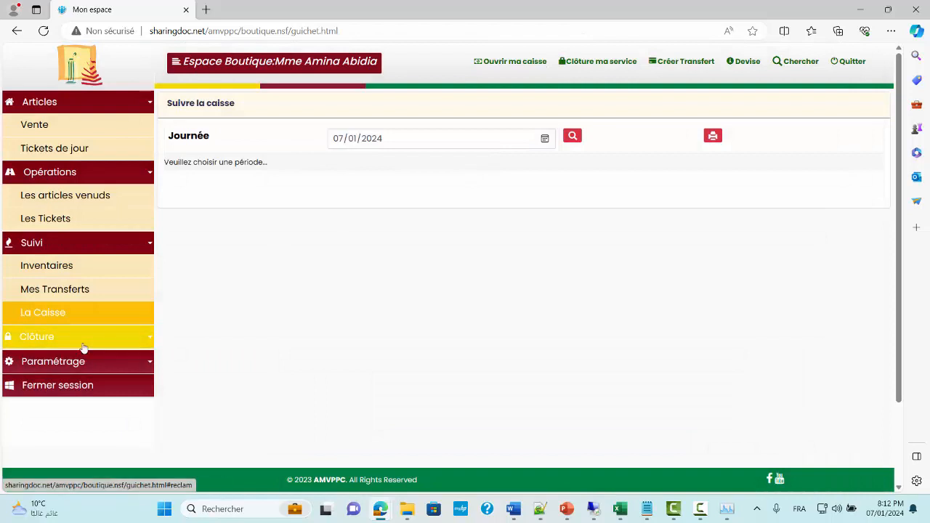
Close the day of 07/01/2024 from the day's statement, then bring up the revenue report.
click(85, 343)
click(83, 361)
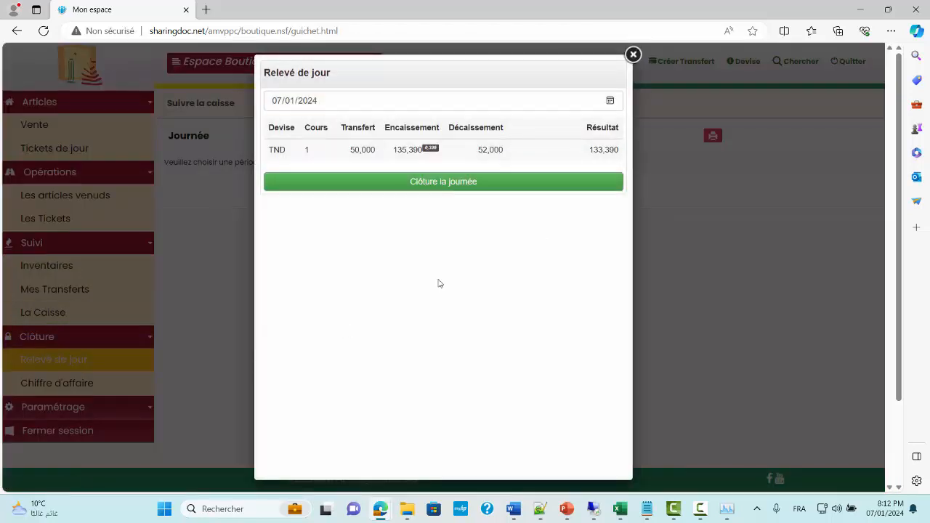
click(442, 181)
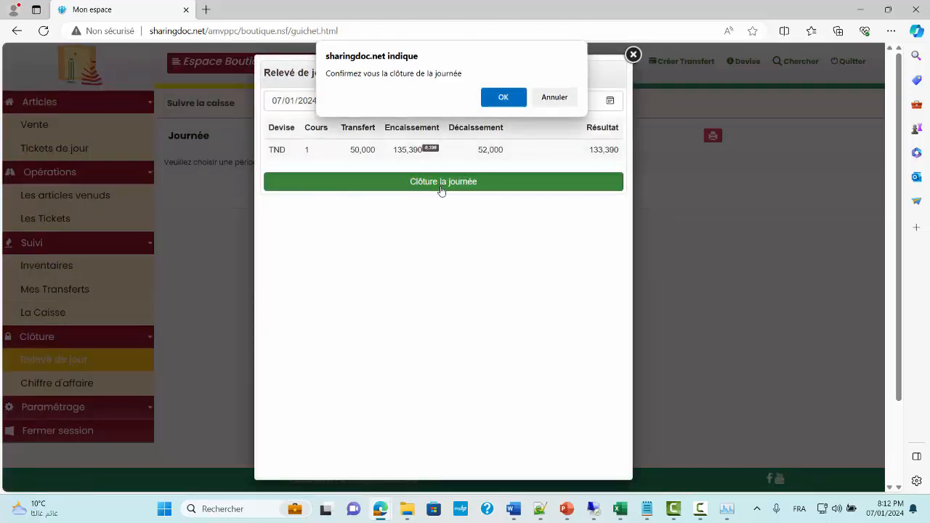
key(Return)
click(637, 59)
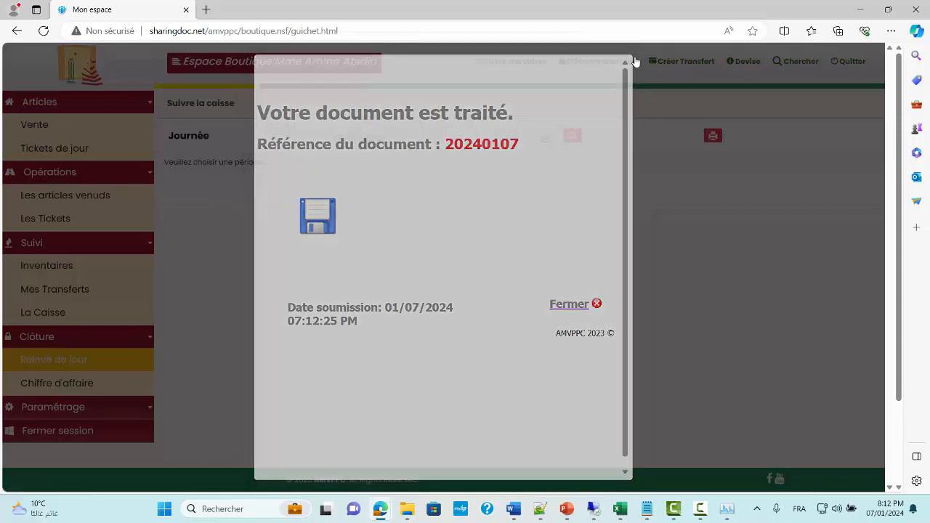
click(70, 383)
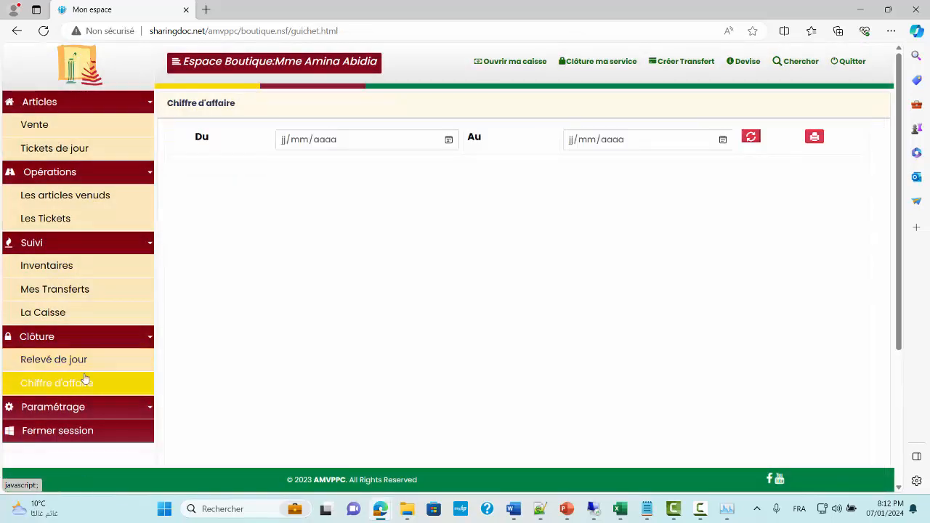
Set the revenue report range to 7 January 2024 through 7 January 2024.
click(449, 140)
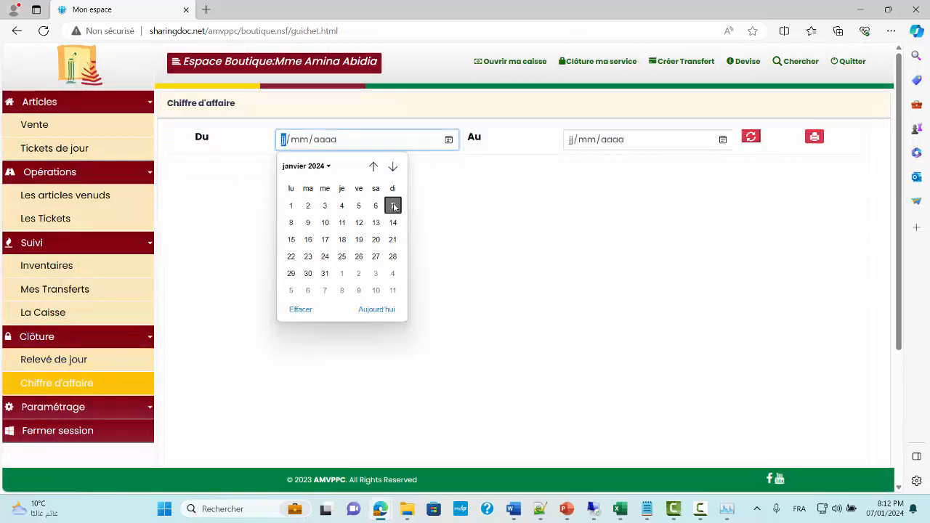
click(393, 207)
click(723, 140)
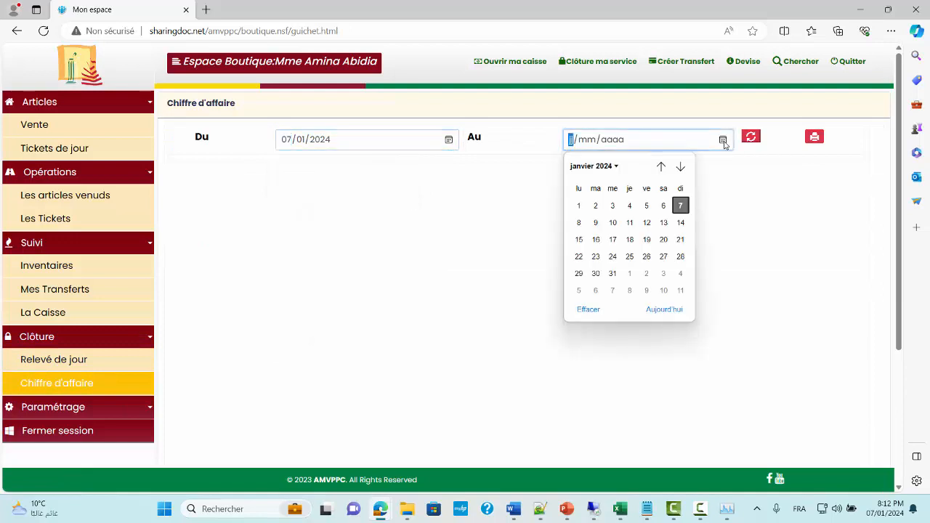
click(681, 206)
Print the 07/01/2024 revenue report totalling 133,390 TND.
click(815, 137)
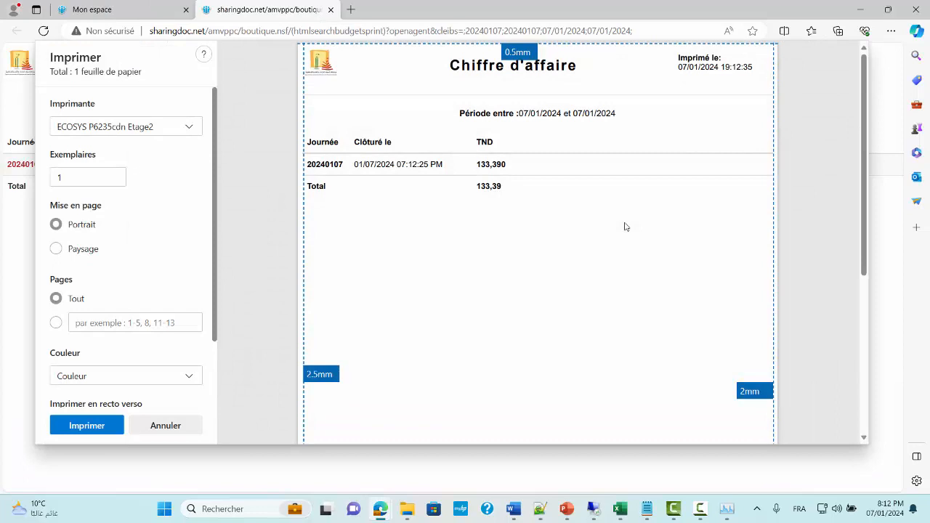
key(Escape)
click(330, 11)
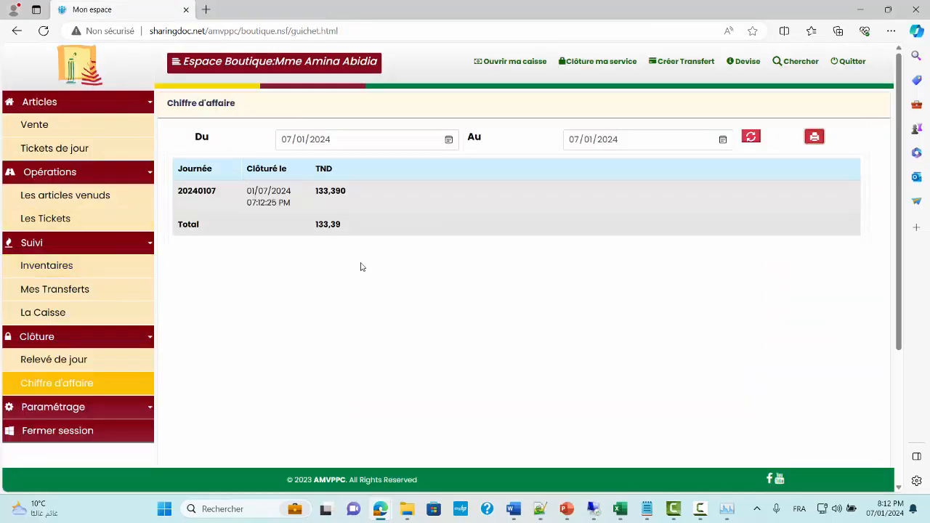
click(135, 406)
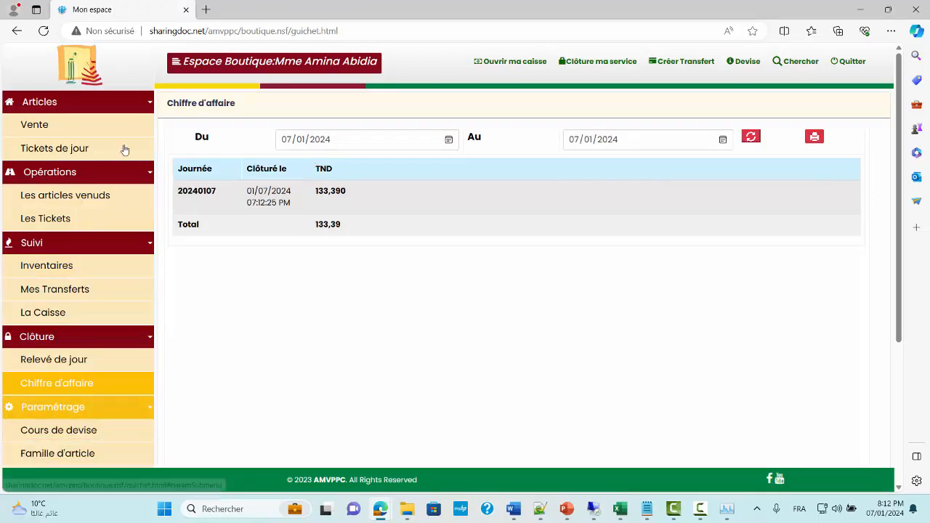
Browse the articles, article families and currency exchange rates lists.
click(94, 175)
click(129, 103)
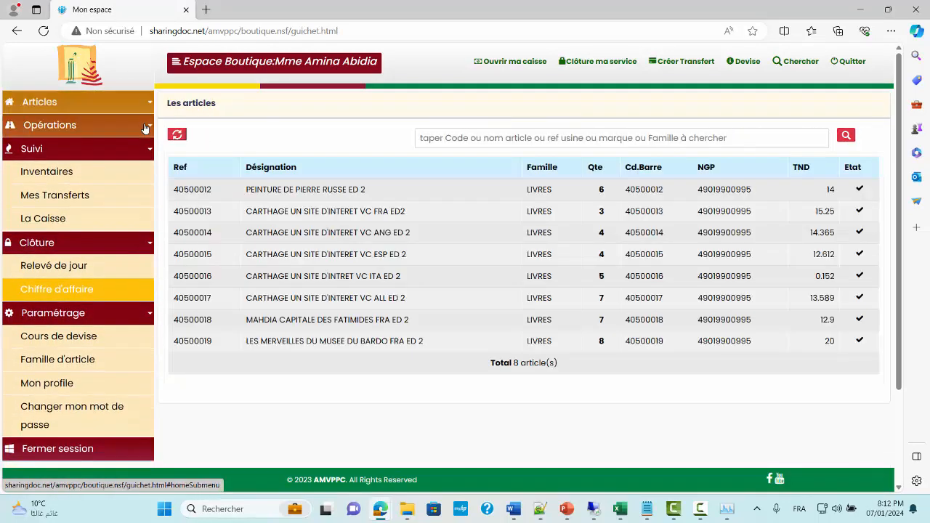
click(125, 150)
click(124, 182)
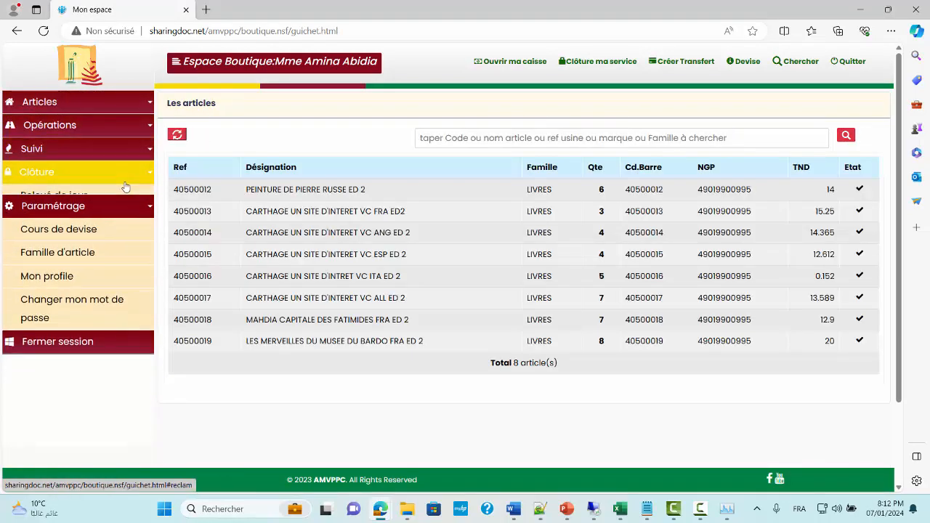
click(114, 243)
click(106, 221)
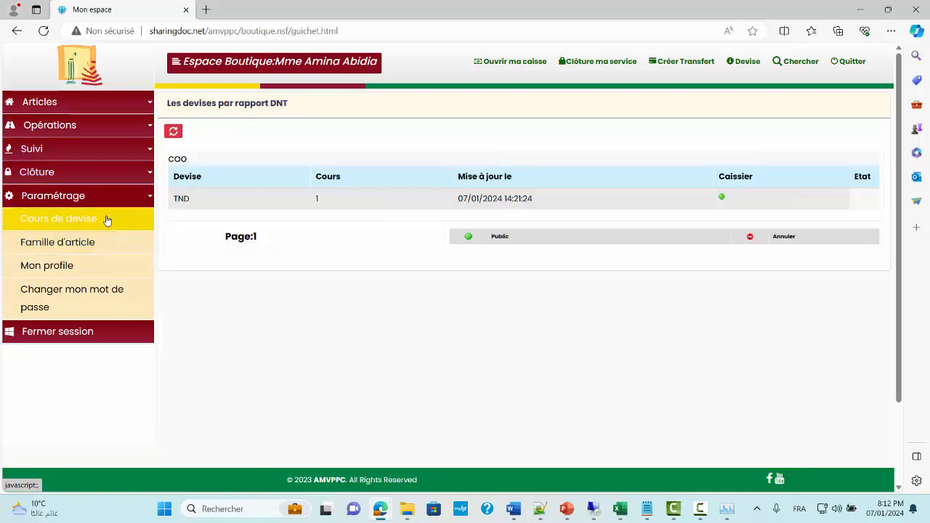
View and close the user profile, then log out of the shop space.
click(72, 268)
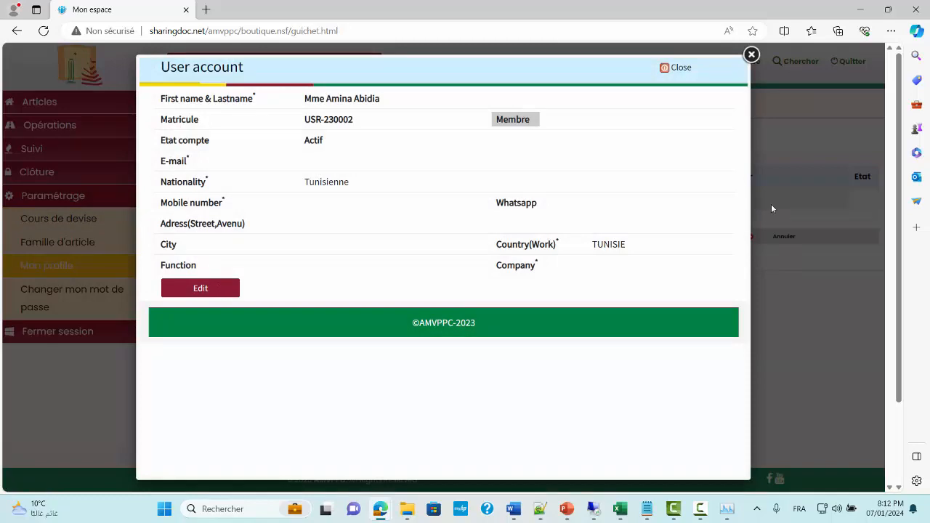
click(773, 209)
click(503, 96)
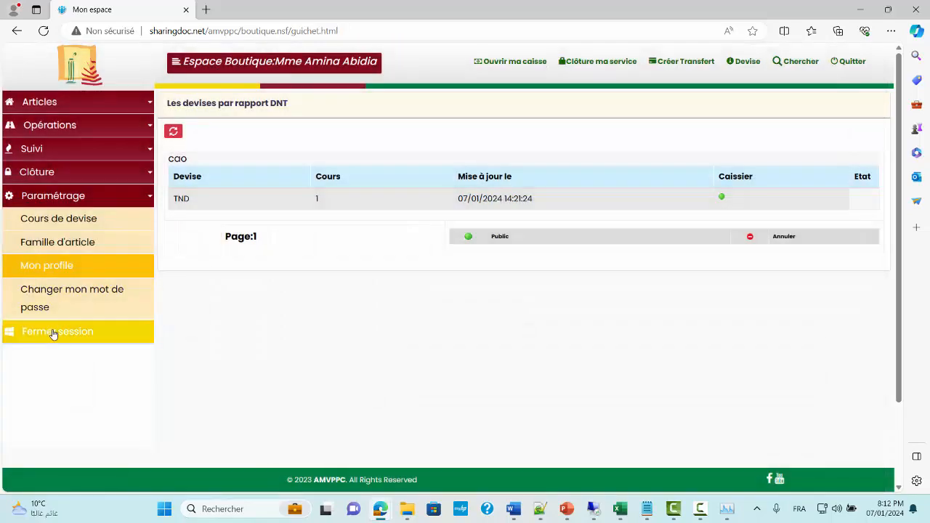
click(54, 334)
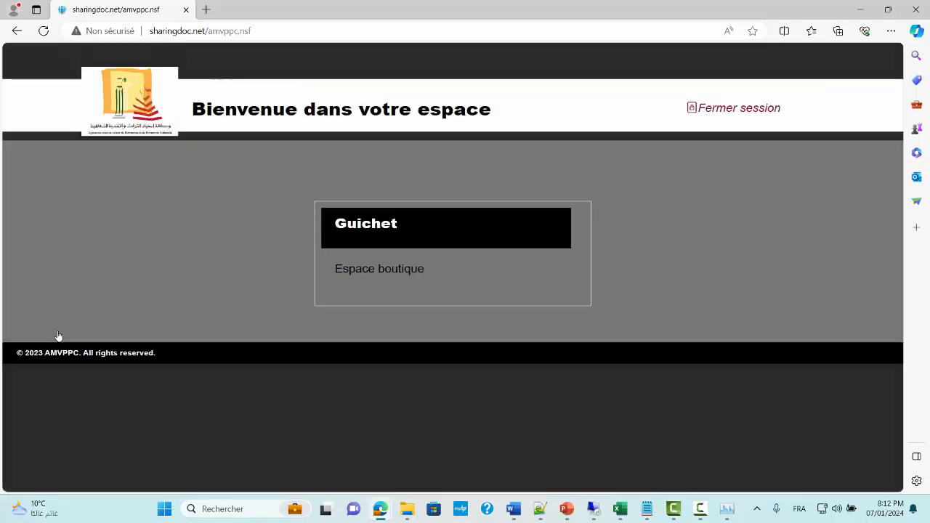